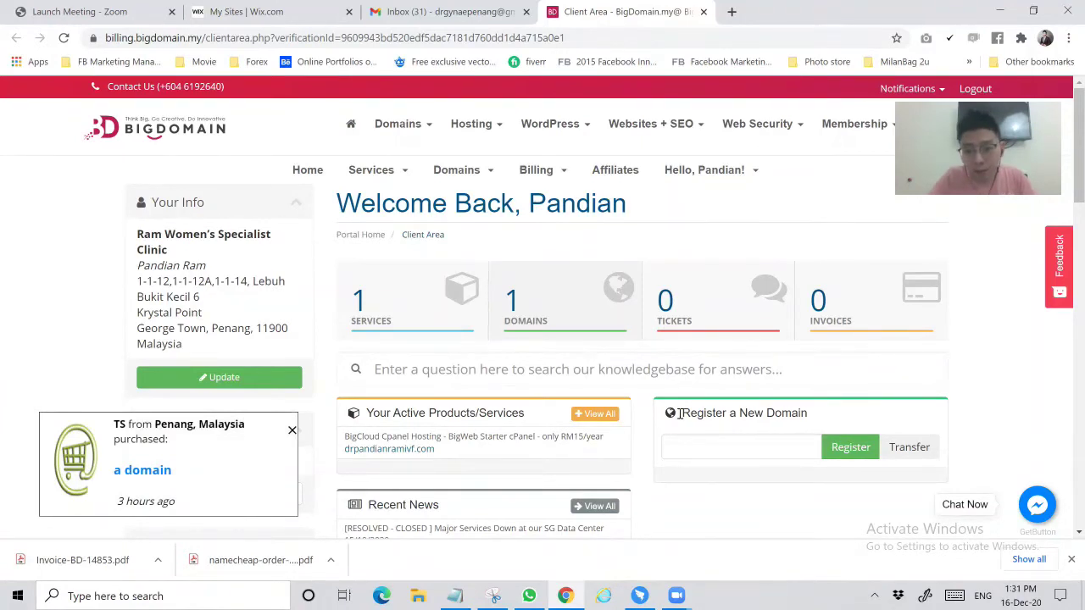
# Paste 'drivfpenang' into Register a New Domain and check its availability
pyautogui.moveTo(680, 412); pyautogui.dragTo(815, 428)
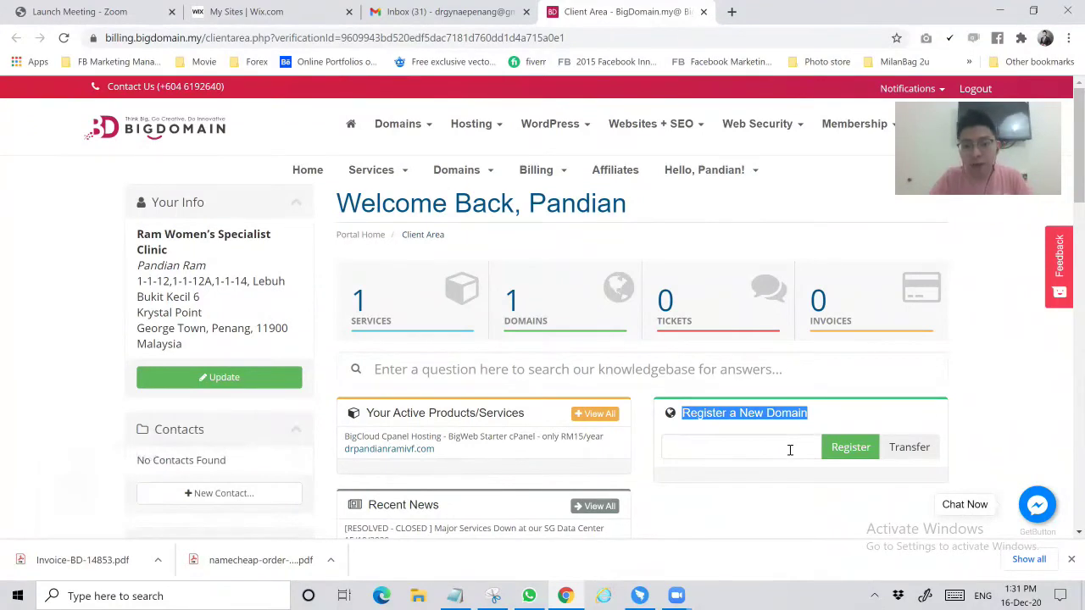
pyautogui.click(789, 450)
pyautogui.write('drivfpenang')
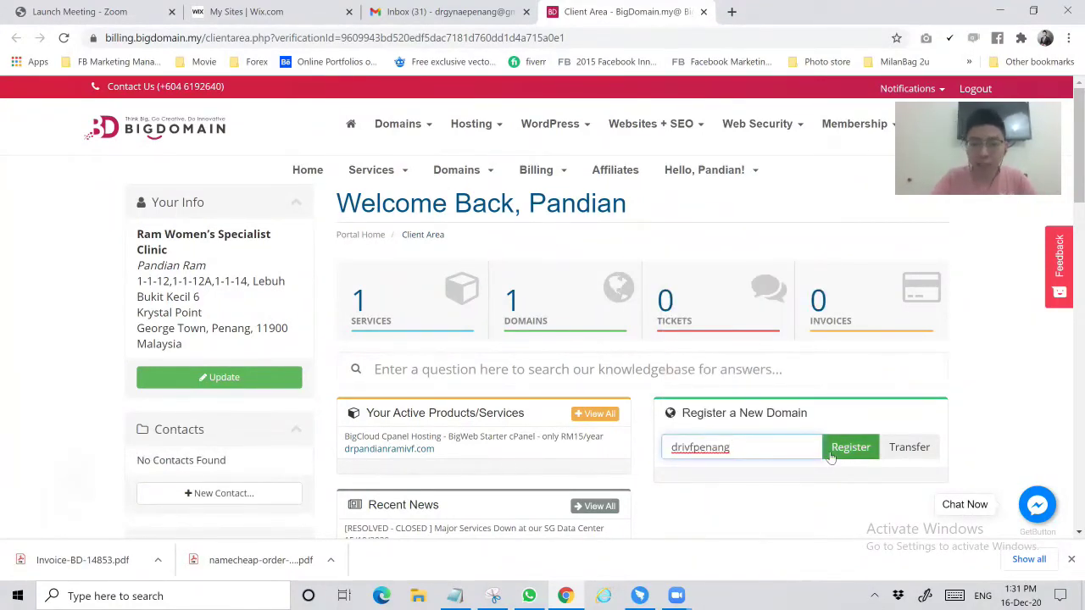
pyautogui.click(838, 456)
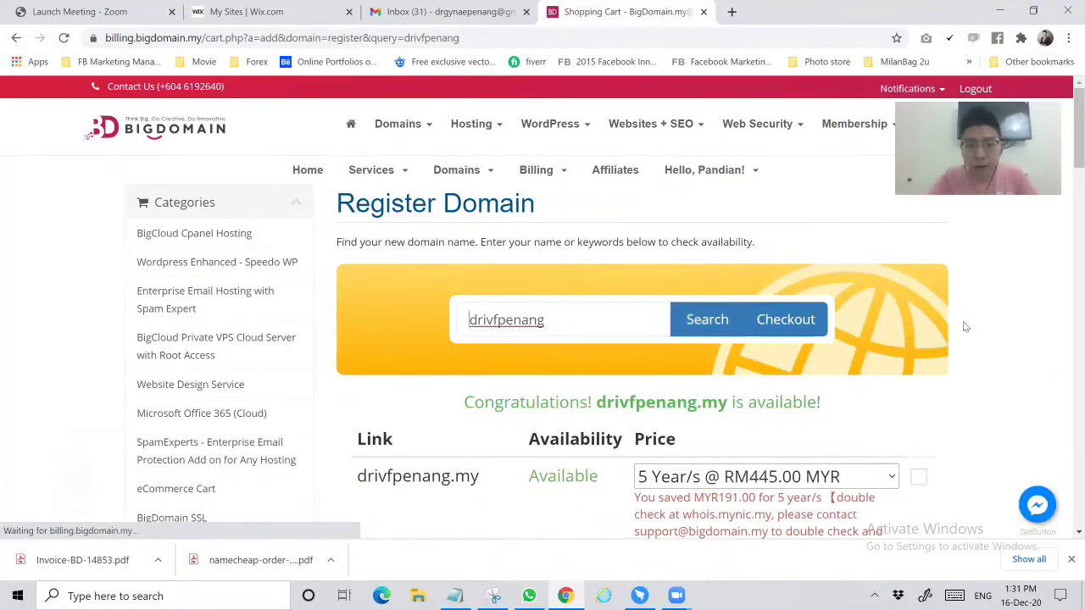
# Set the drivfpenang.com and drivfpenang.asia terms to 1 Year
pyautogui.scroll(-3, 963, 323)
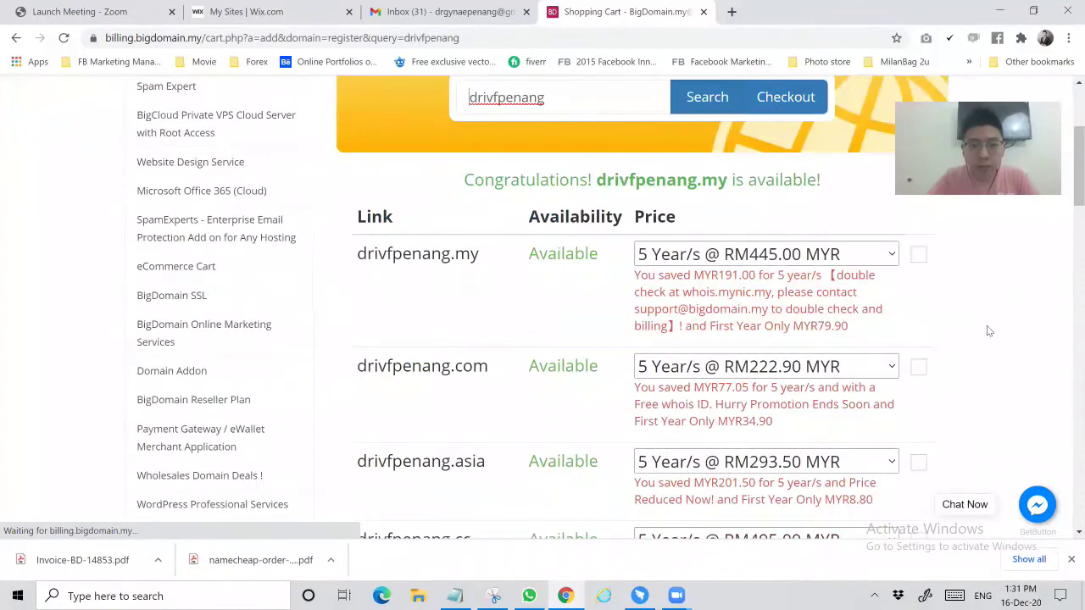
pyautogui.scroll(-1, 479, 271)
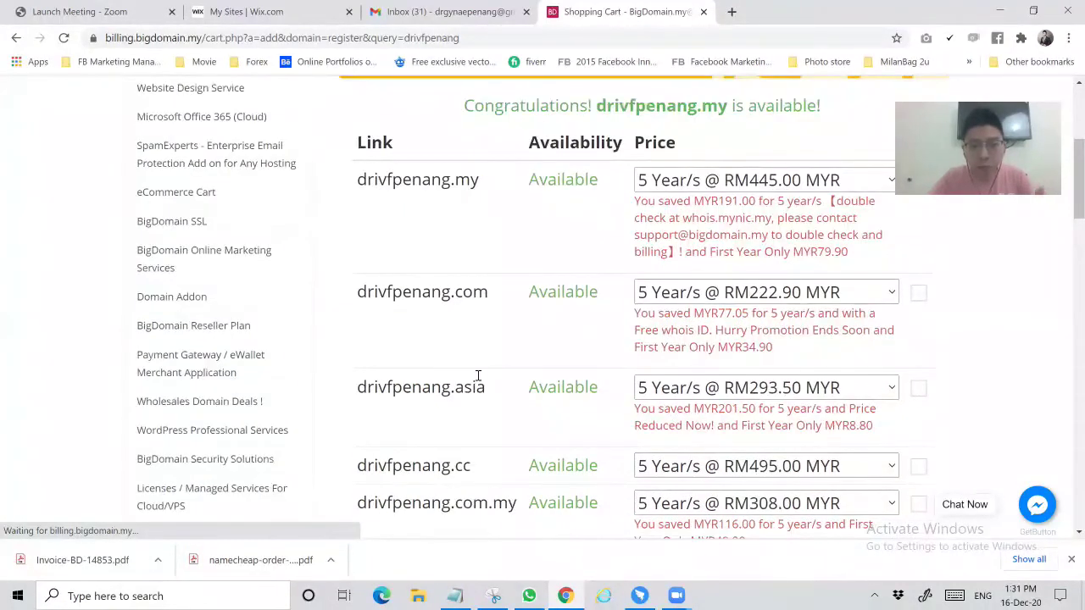
pyautogui.scroll(-1, 517, 438)
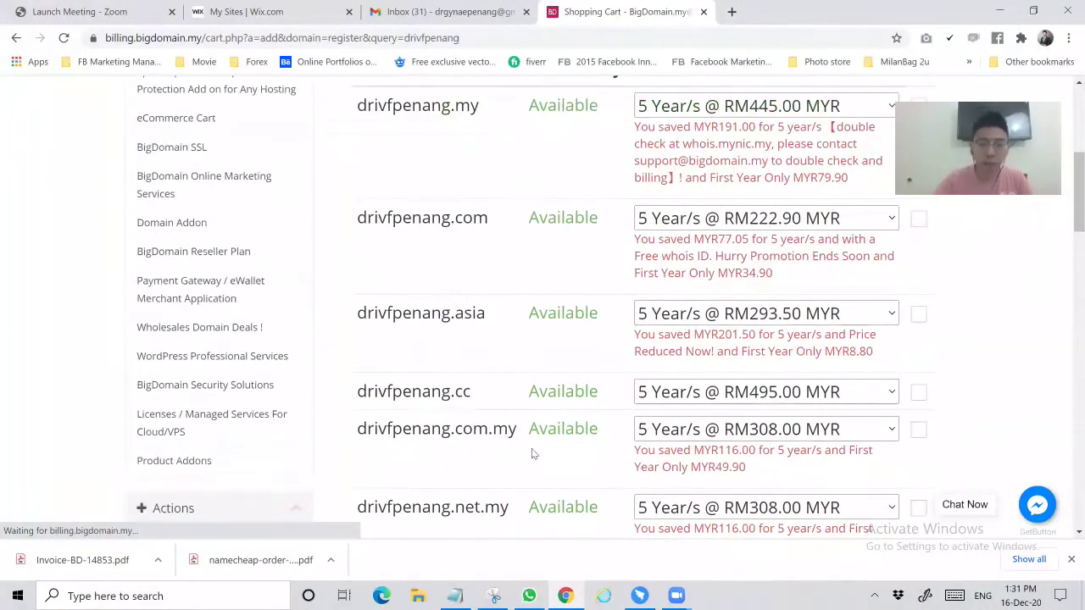
pyautogui.scroll(1, 535, 401)
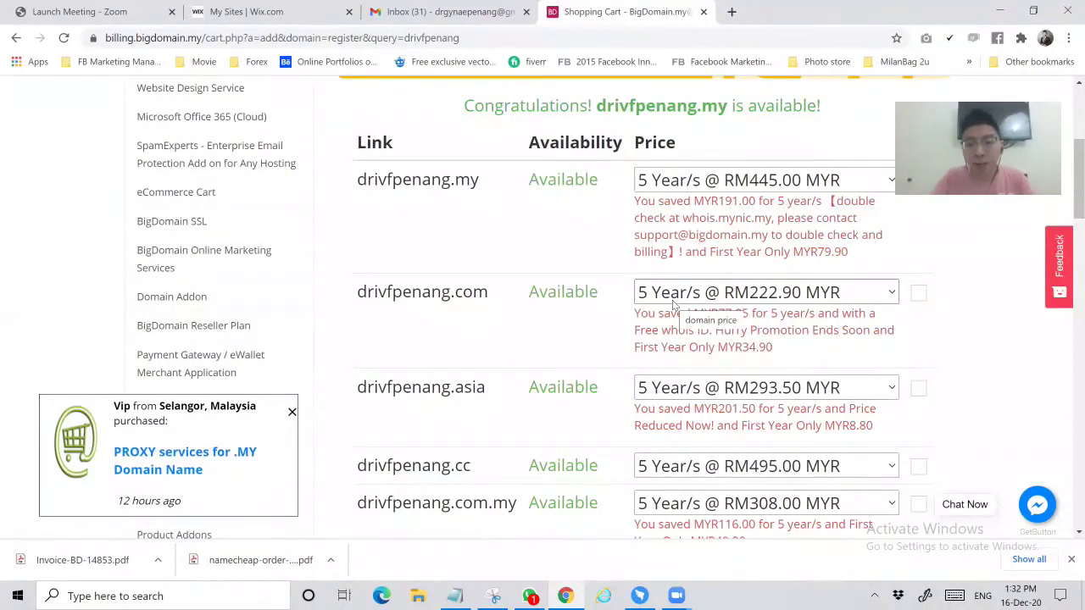
pyautogui.click(735, 301)
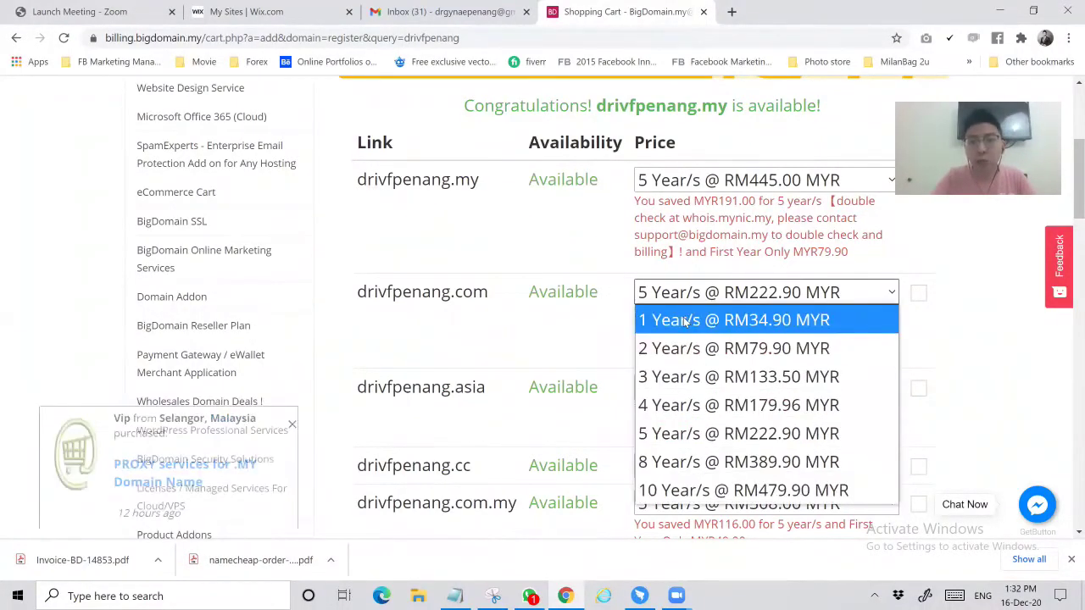
pyautogui.click(739, 319)
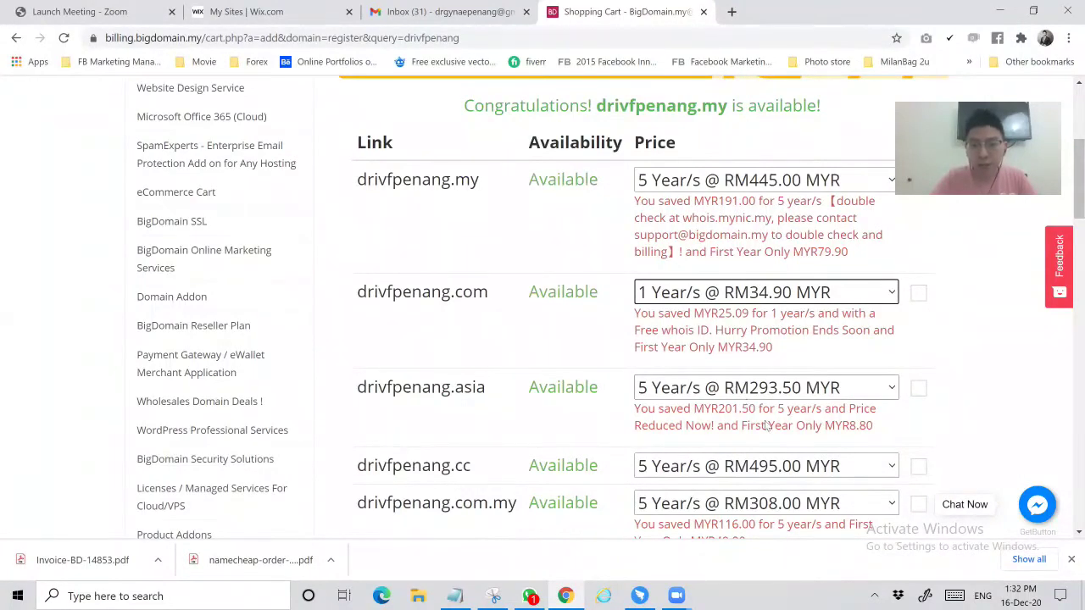
pyautogui.click(765, 388)
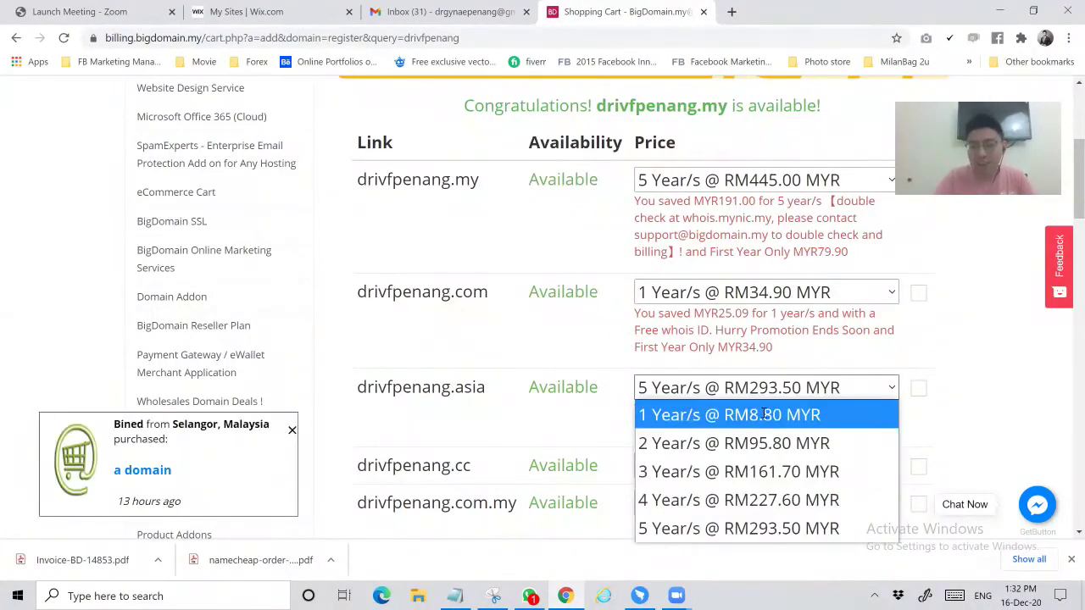
pyautogui.click(765, 414)
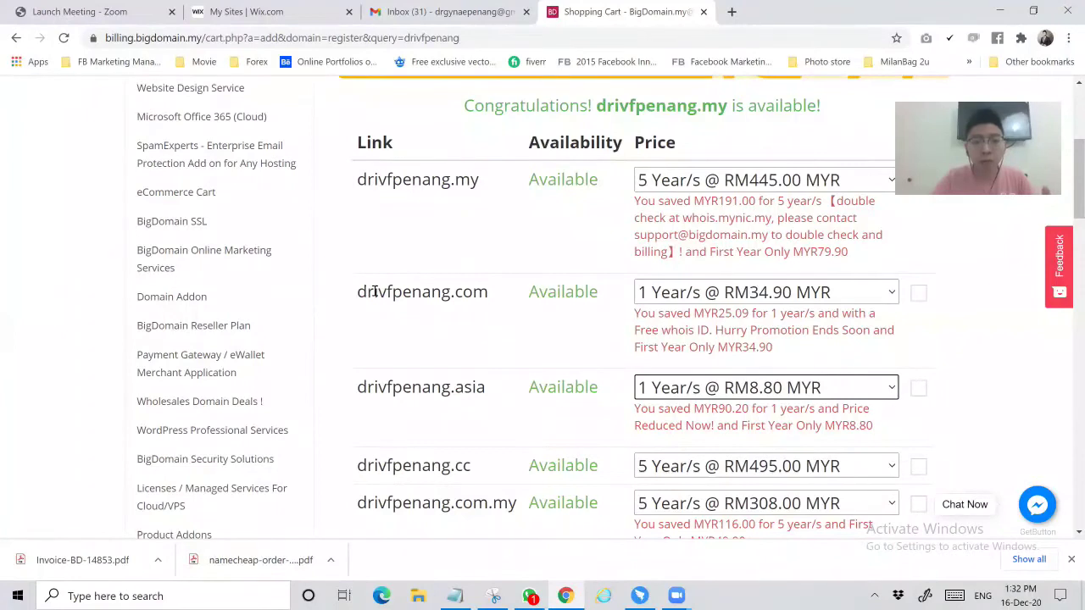
# Tick drivfpenang.com at RM34.90 for purchase
pyautogui.click(918, 293)
pyautogui.scroll(-10, 1029, 372)
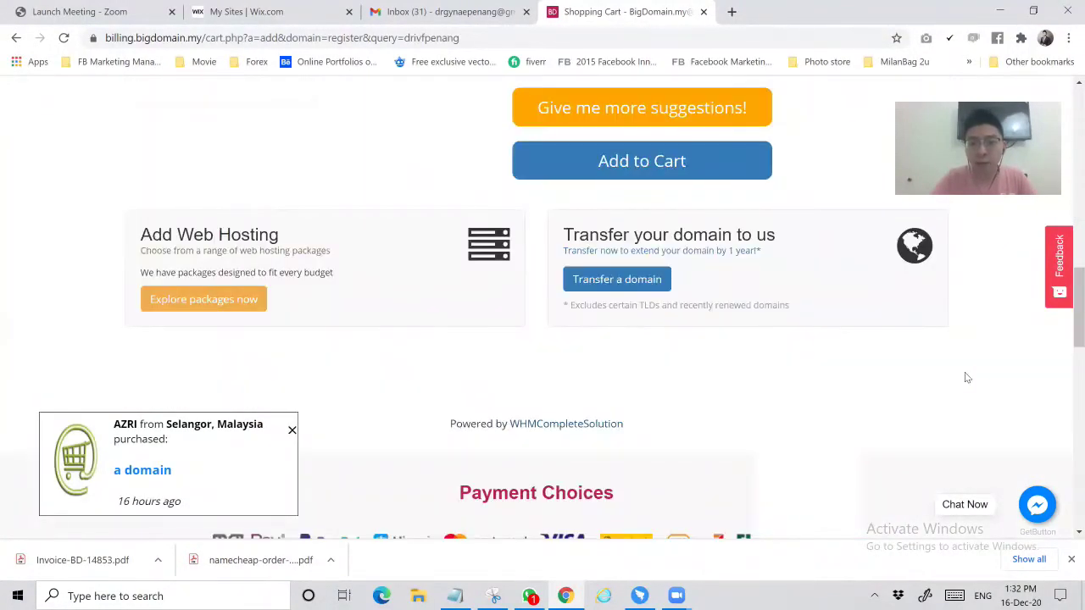
pyautogui.scroll(3, 965, 375)
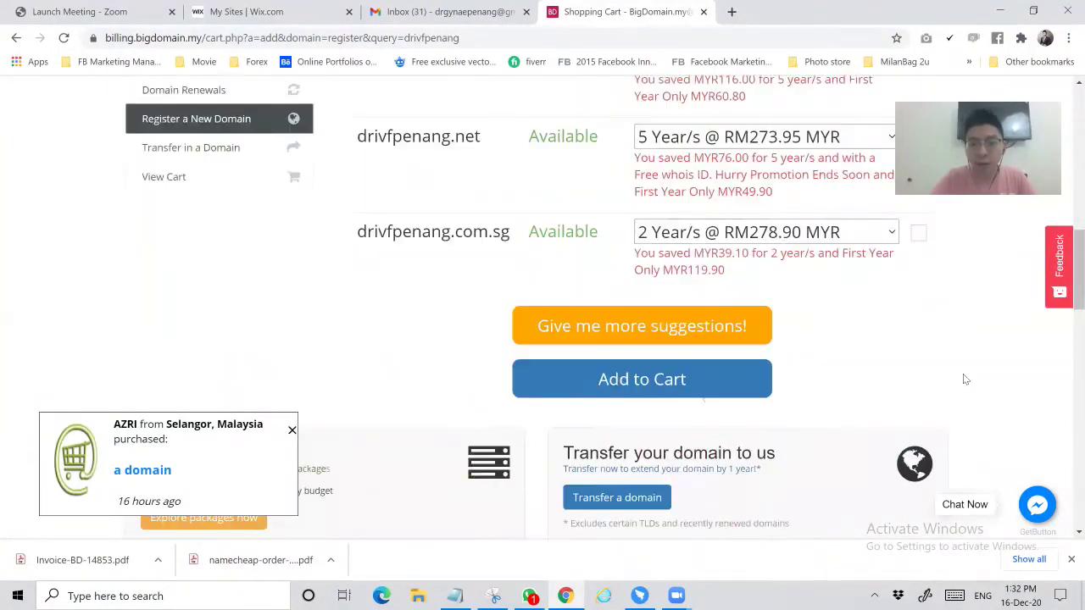
# Add drivfpenang.com to the cart and review its 1-year period with WHOIS privacy
pyautogui.click(707, 396)
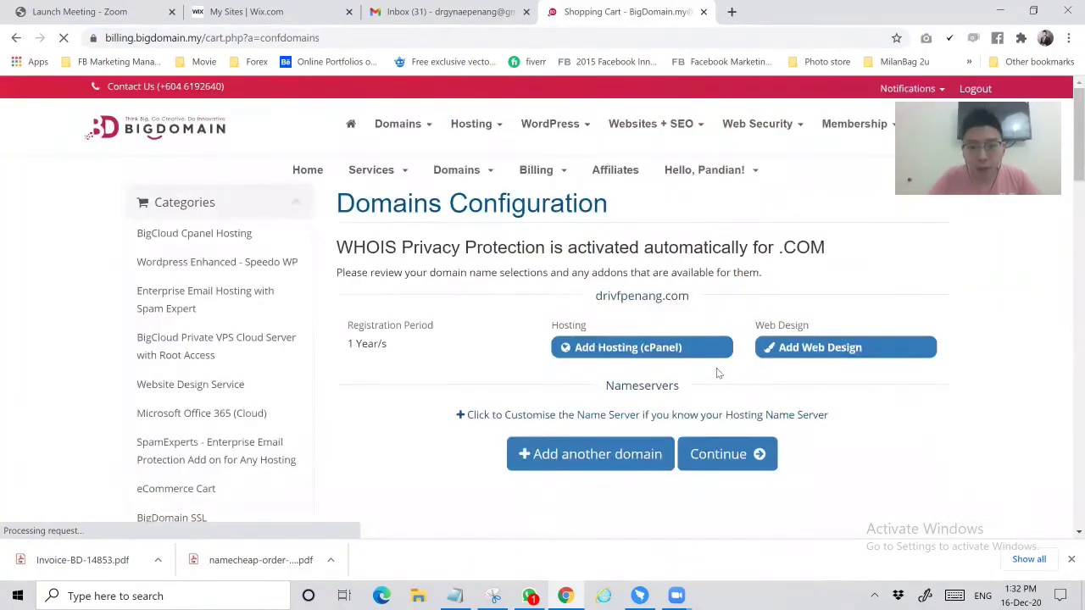
pyautogui.scroll(-1, 773, 360)
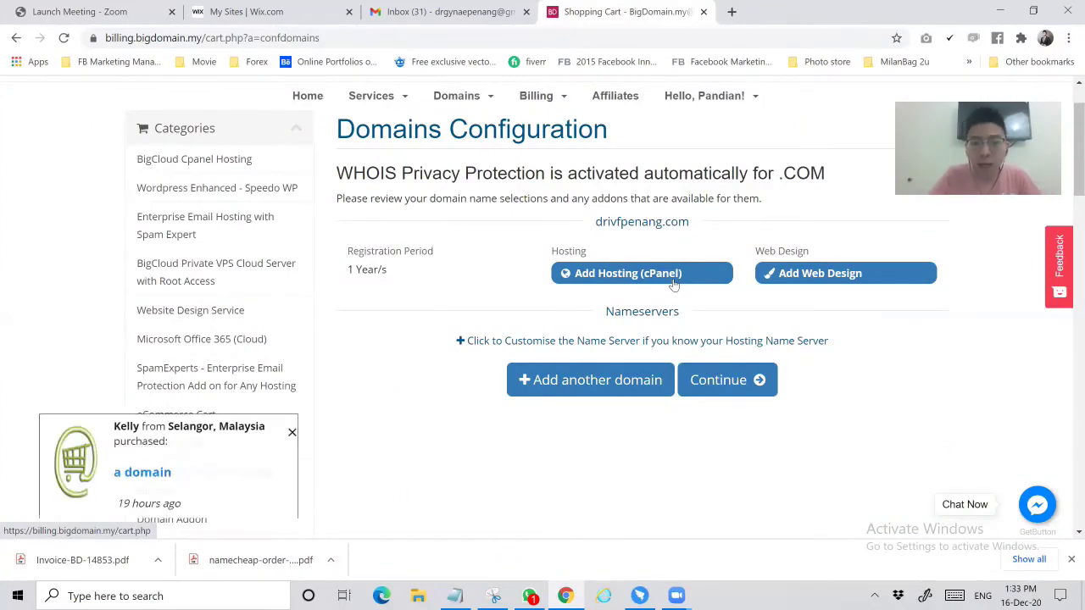
# Add cPanel hosting and browse the BigCloud plans, from BigWeb Starter cPanel at MYR15.00/yr
pyautogui.click(673, 284)
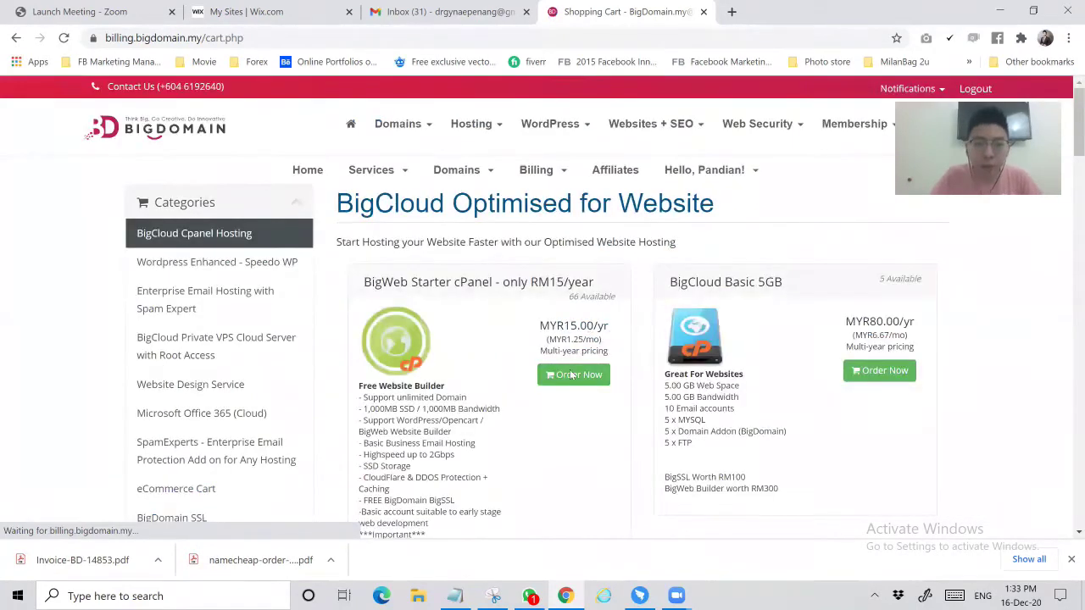
pyautogui.scroll(-1, 573, 377)
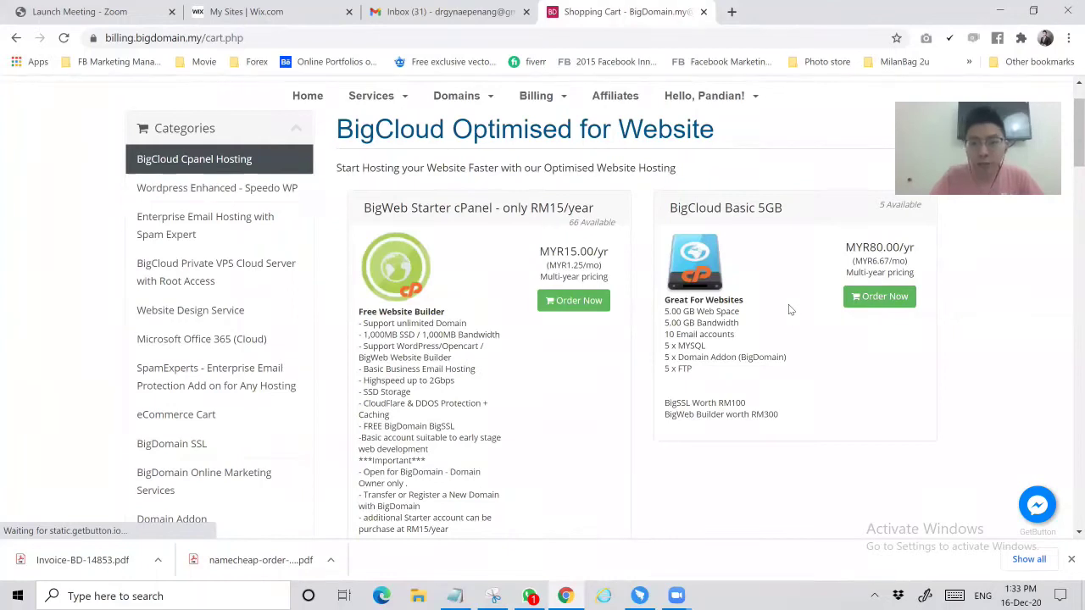
pyautogui.scroll(-2, 788, 309)
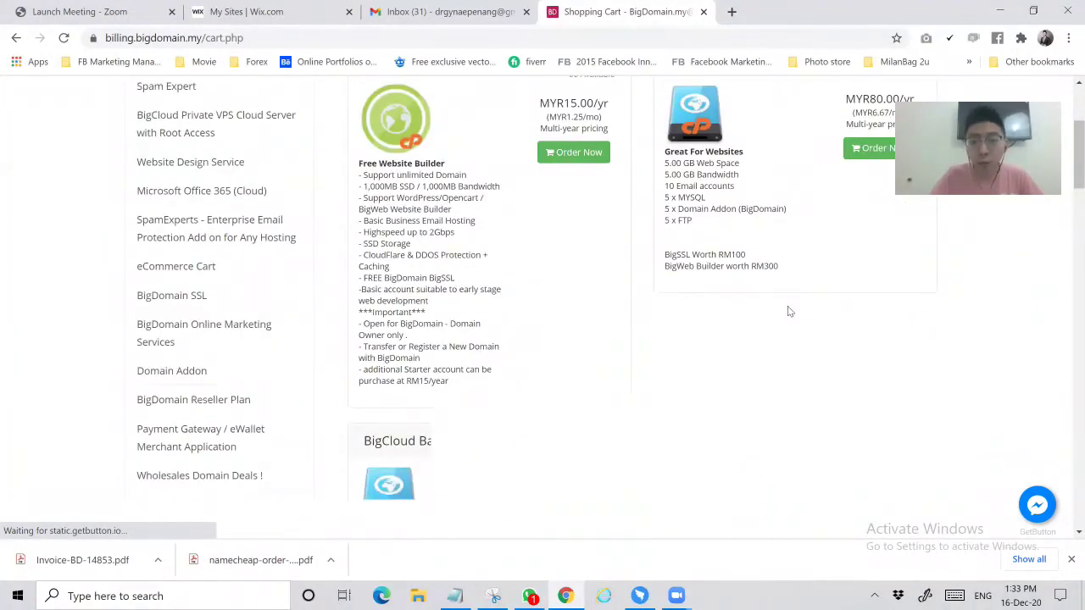
pyautogui.scroll(-1, 787, 306)
pyautogui.scroll(3, 787, 306)
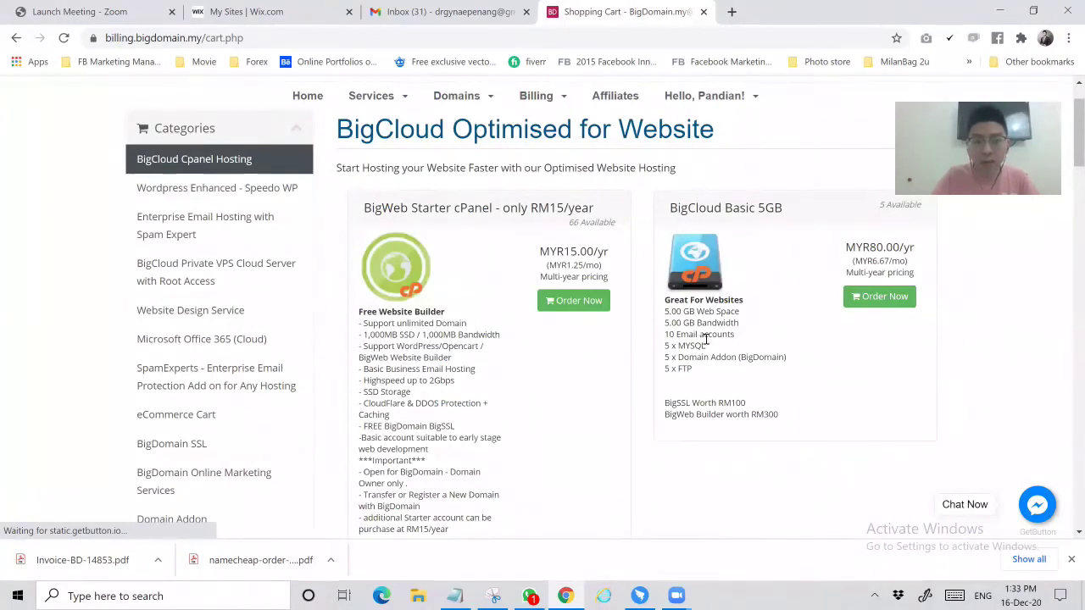
pyautogui.scroll(-5, 705, 339)
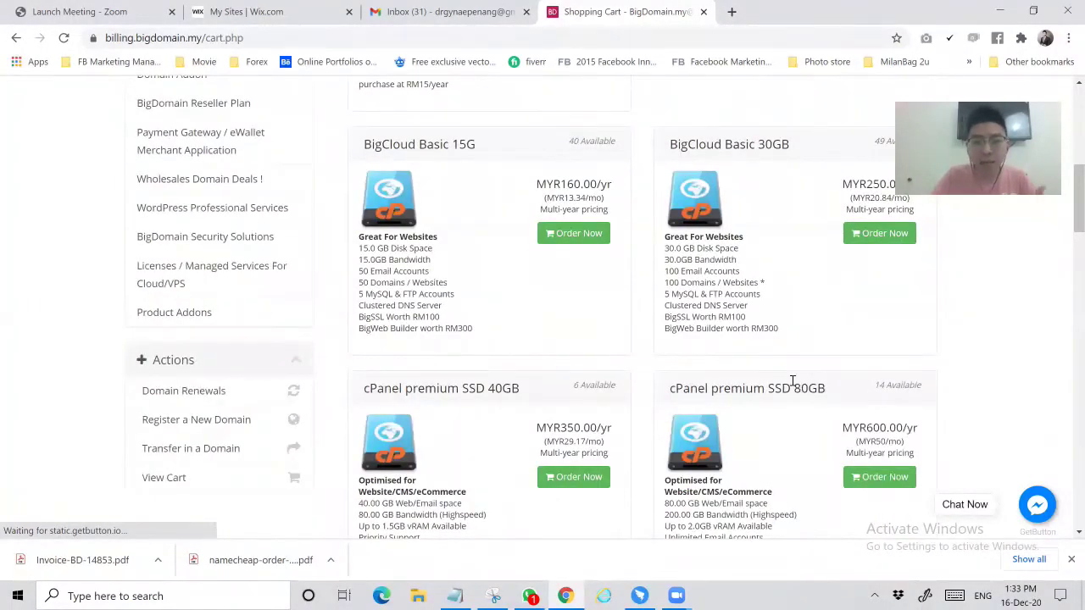
pyautogui.scroll(-3, 793, 380)
pyautogui.scroll(-2, 810, 363)
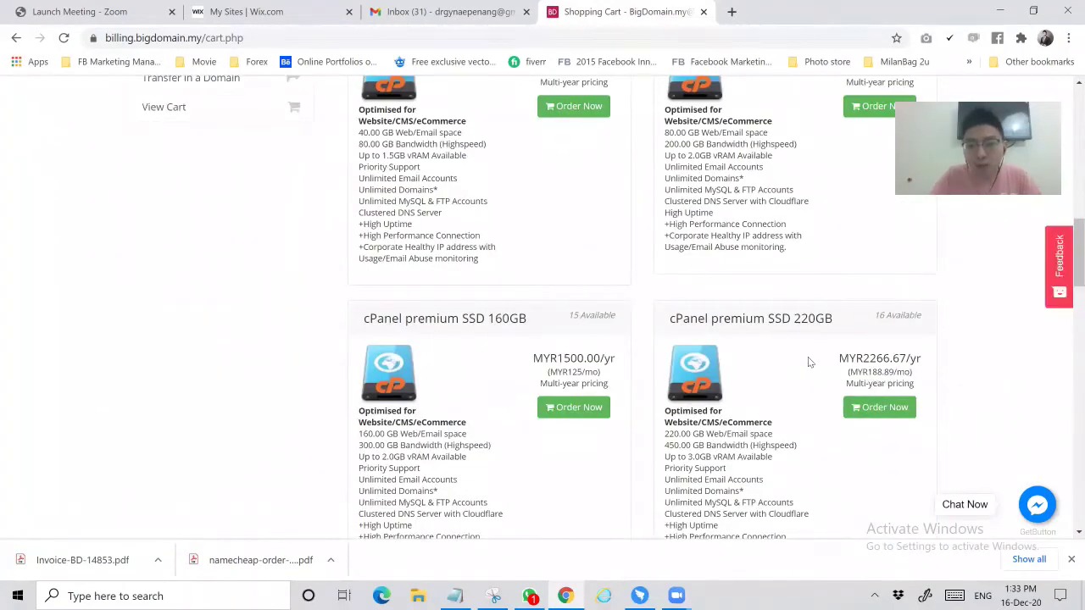
pyautogui.scroll(-3, 810, 369)
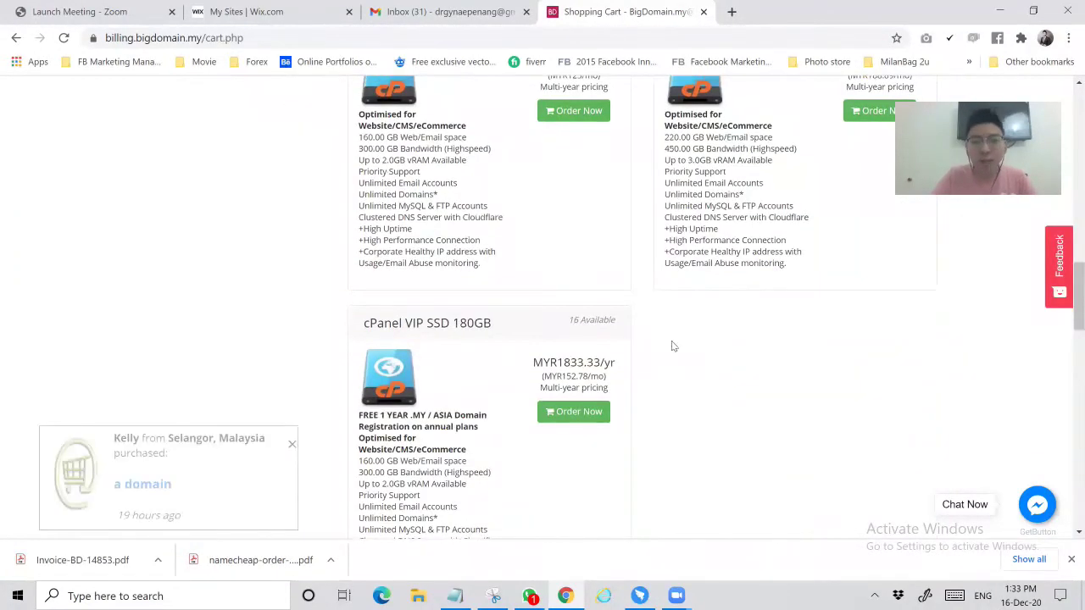
pyautogui.scroll(9, 710, 370)
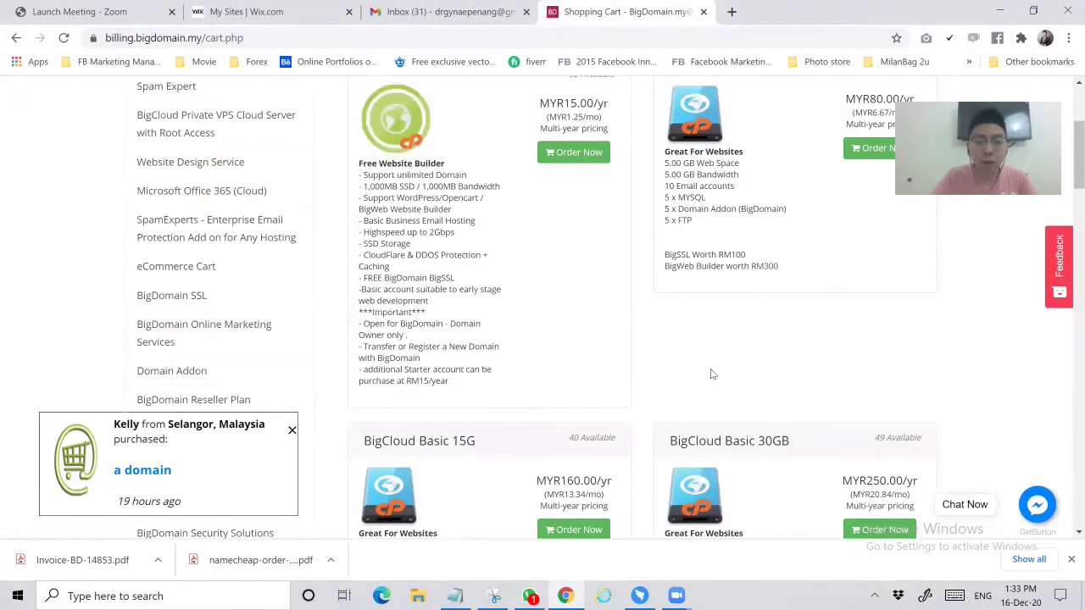
pyautogui.scroll(2, 711, 370)
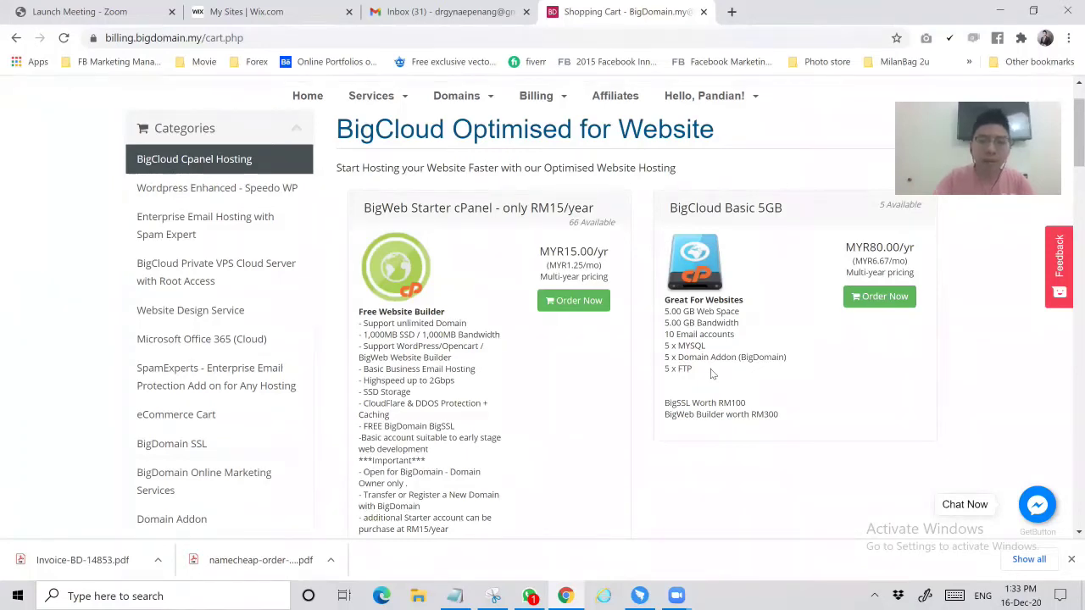
# Order BigWeb Starter cPanel using drivfpenang.com from the shopping cart
pyautogui.click(597, 310)
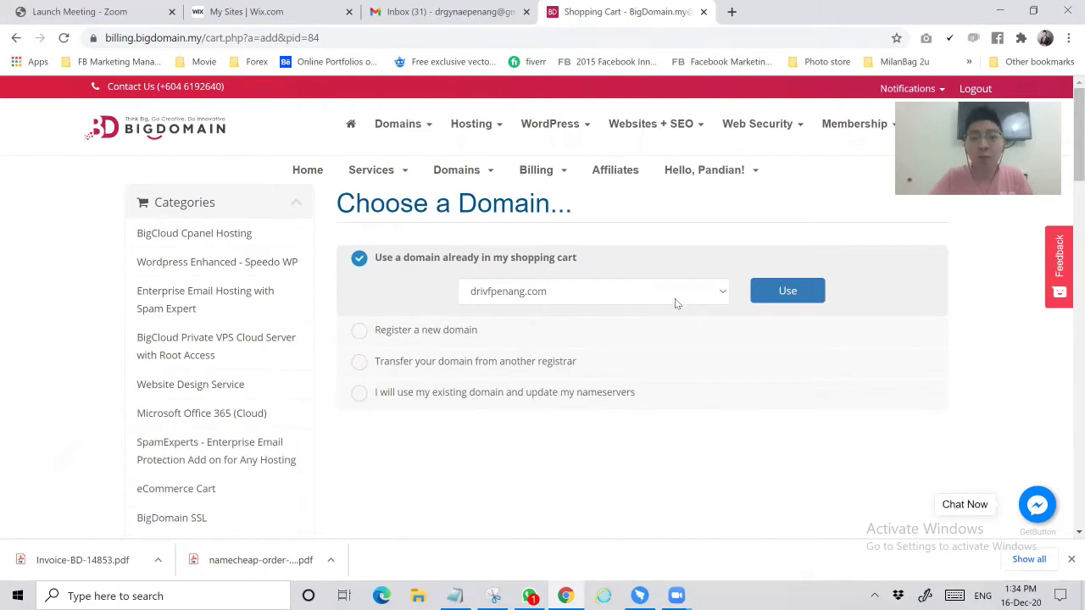
pyautogui.click(773, 291)
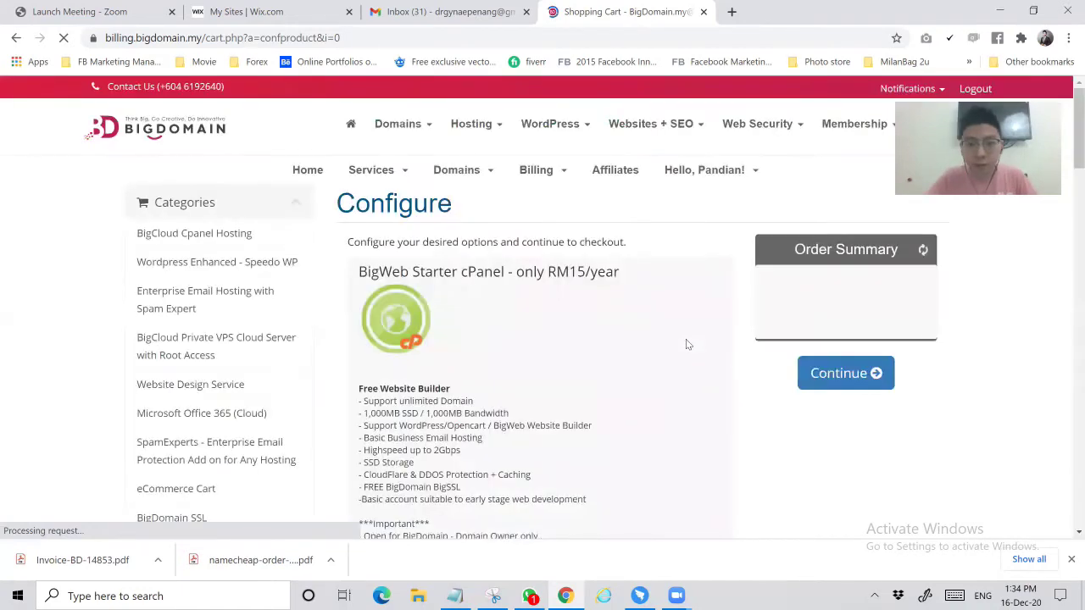
# Set the hosting billing cycle to 12 Months
pyautogui.scroll(-3, 686, 340)
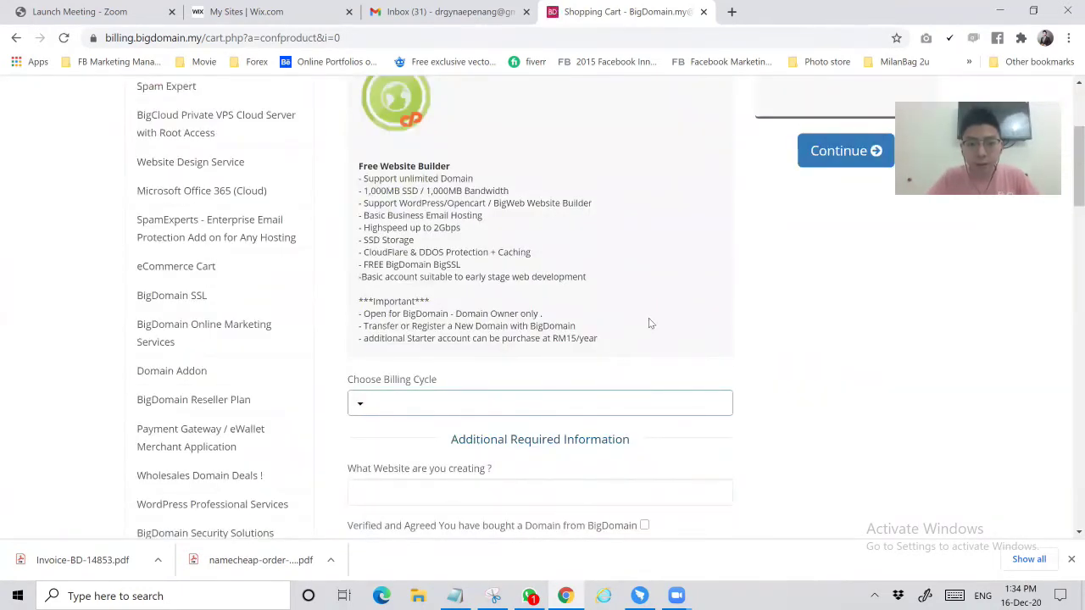
pyautogui.scroll(-3, 649, 317)
pyautogui.scroll(3, 649, 317)
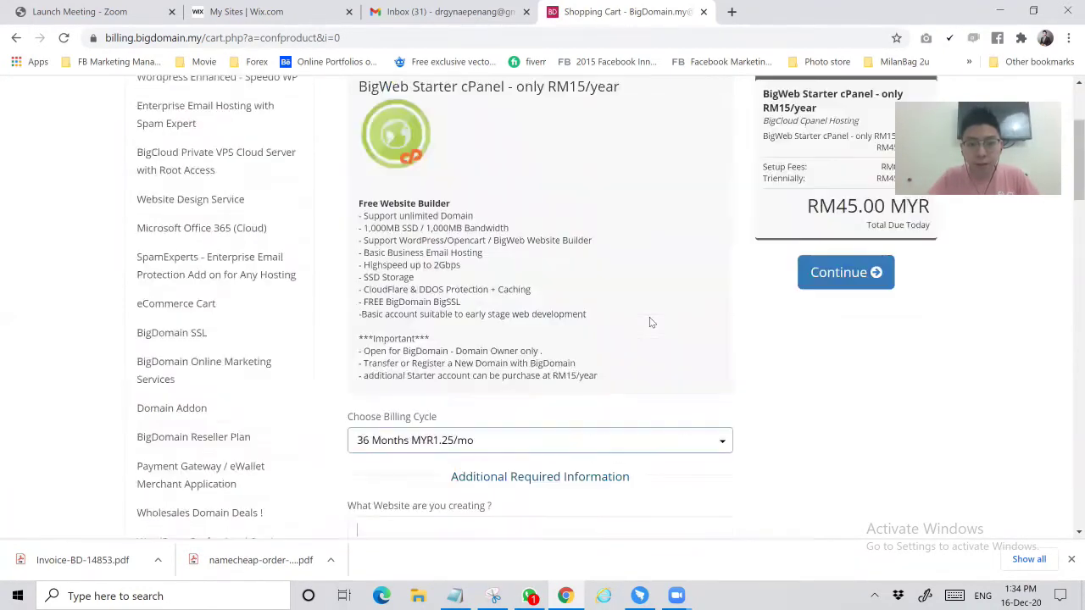
pyautogui.scroll(-2, 611, 312)
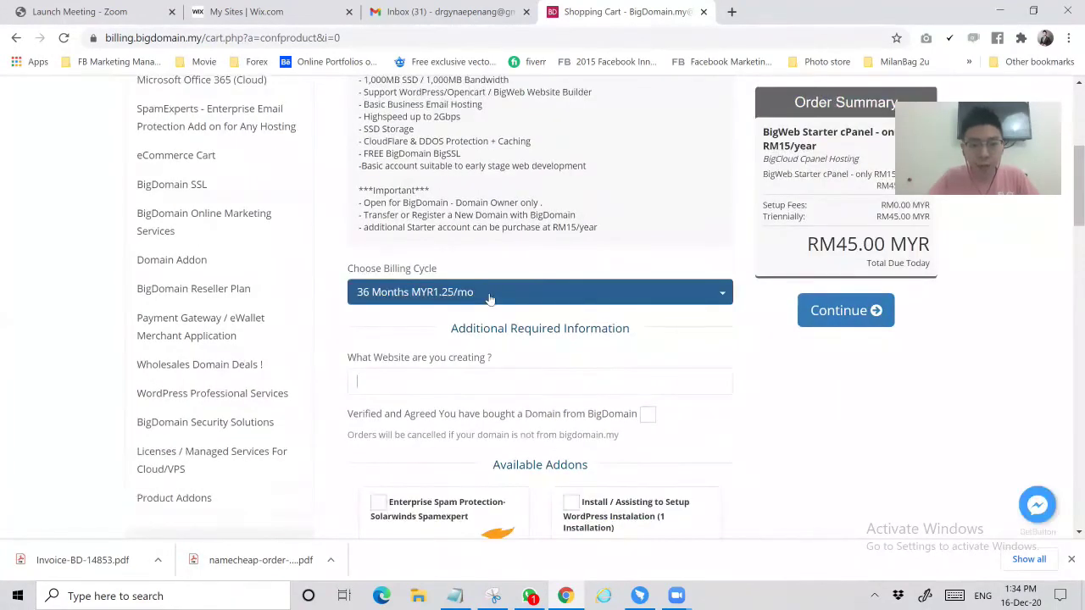
pyautogui.click(489, 297)
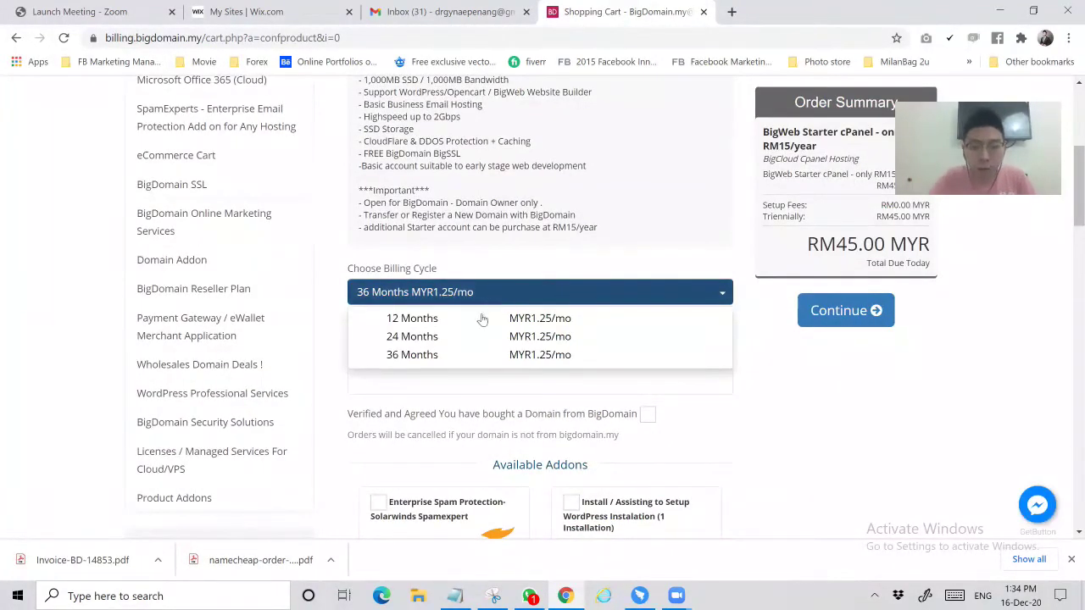
pyautogui.click(483, 319)
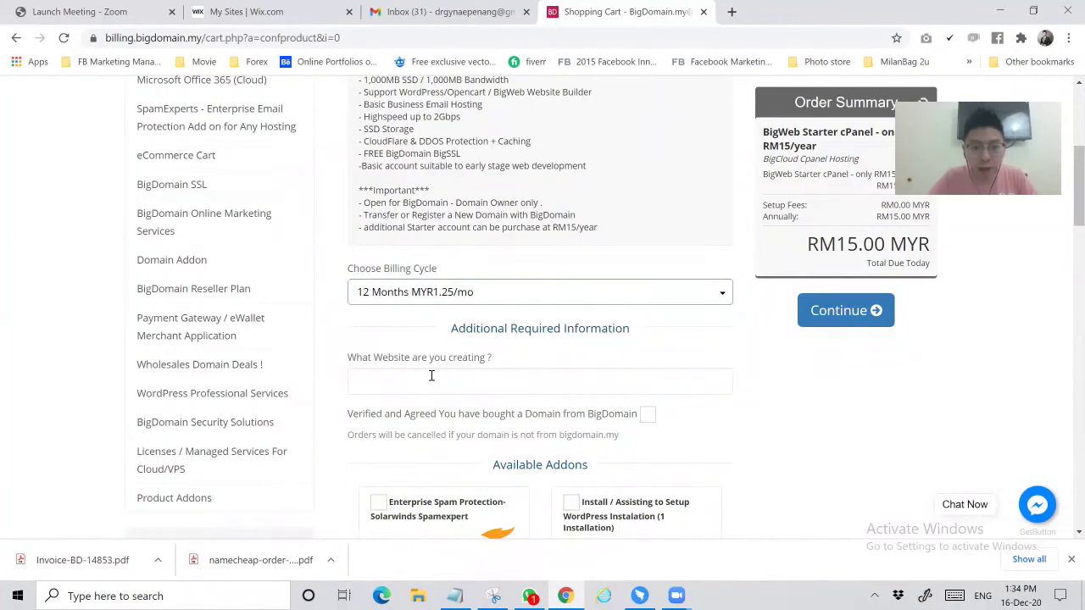
# Describe the website as 'ivf centre', tick Verified and Agreed, and continue to review
pyautogui.click(431, 378)
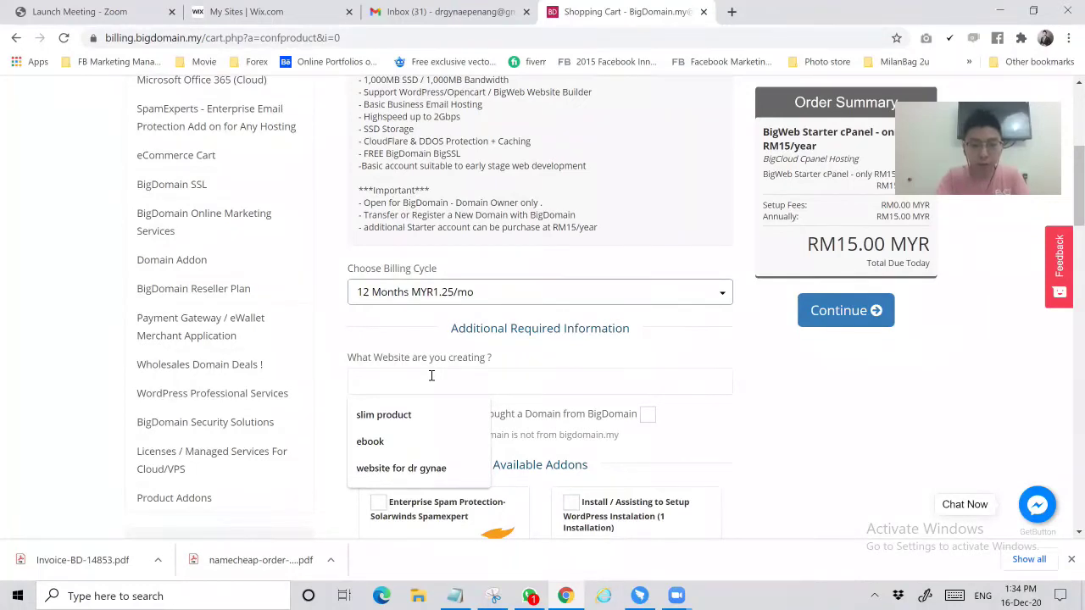
pyautogui.write('ivf centre')
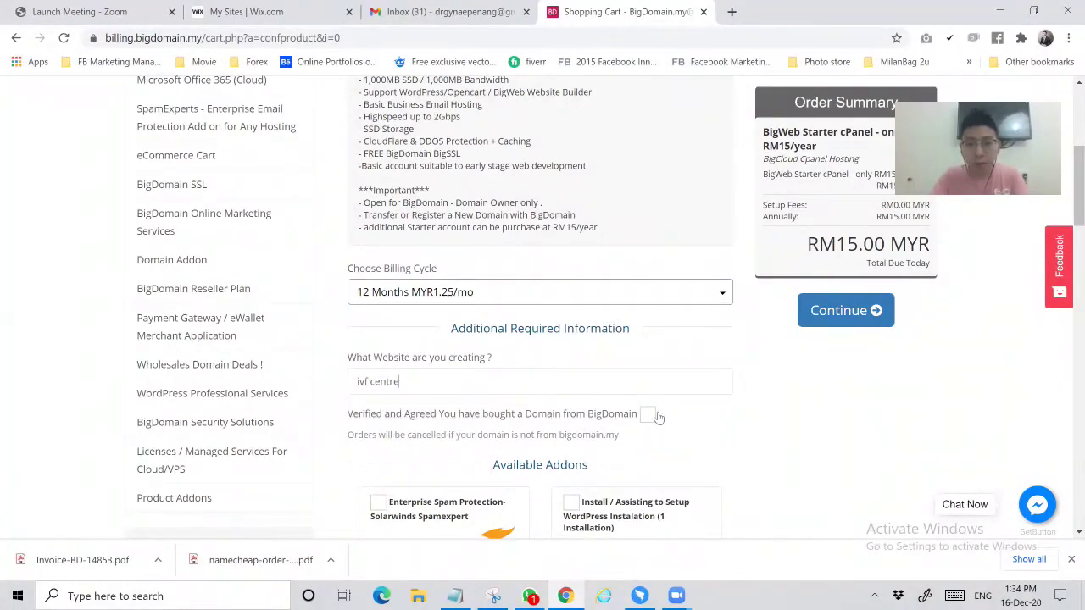
pyautogui.press('Tab')
pyautogui.press('space')
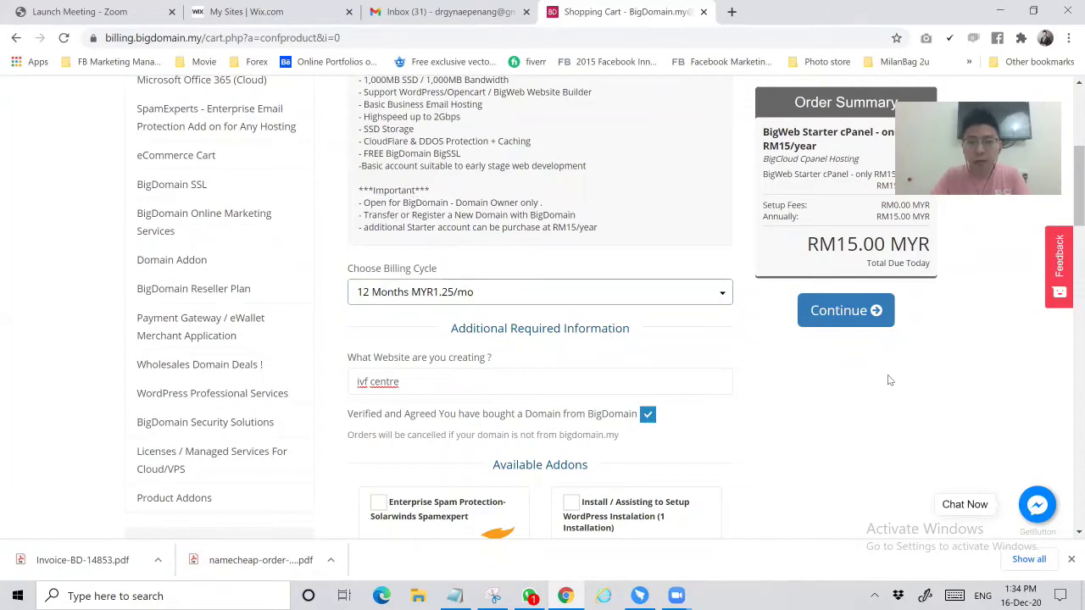
pyautogui.scroll(-3, 888, 373)
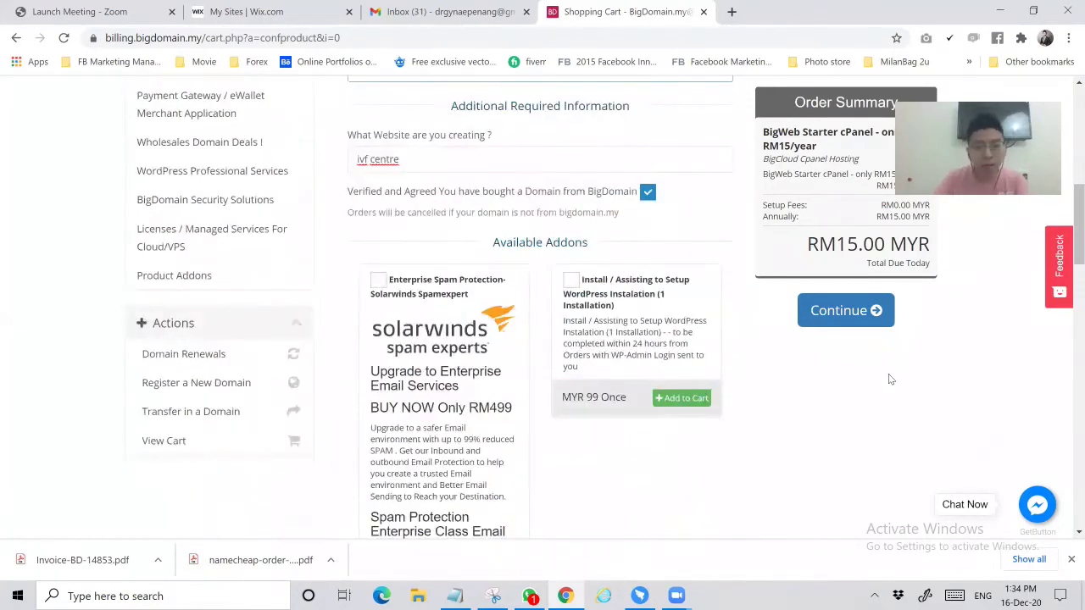
pyautogui.scroll(-1, 888, 374)
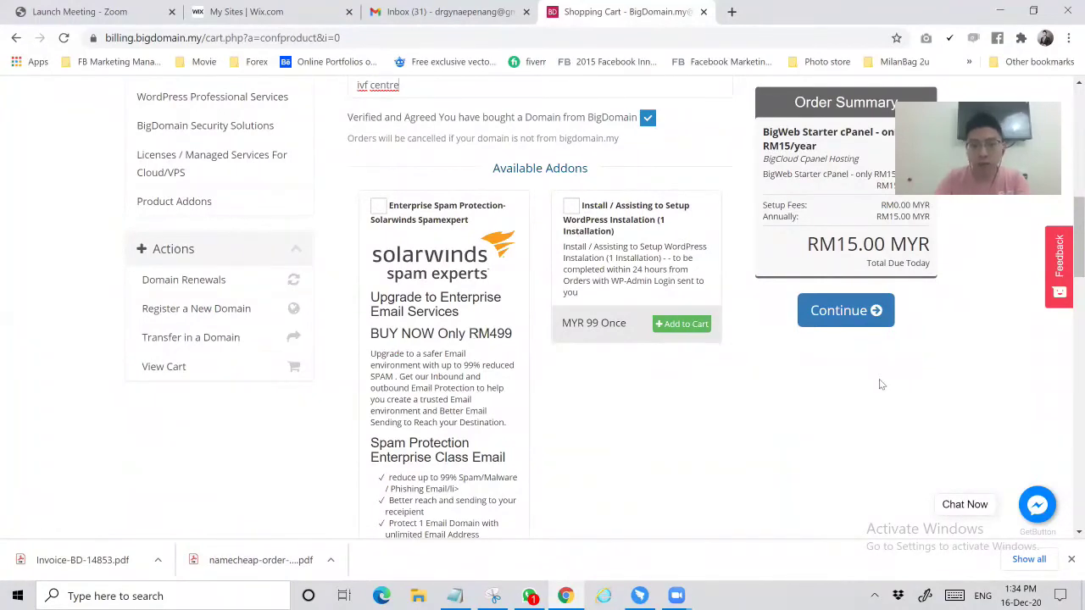
pyautogui.scroll(4, 845, 394)
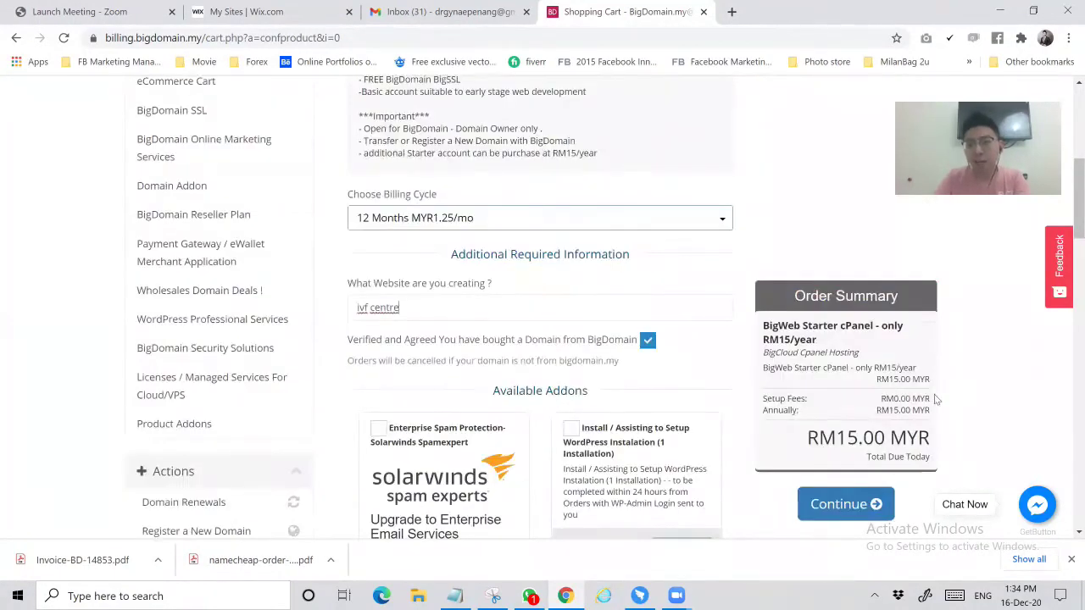
pyautogui.scroll(2, 851, 328)
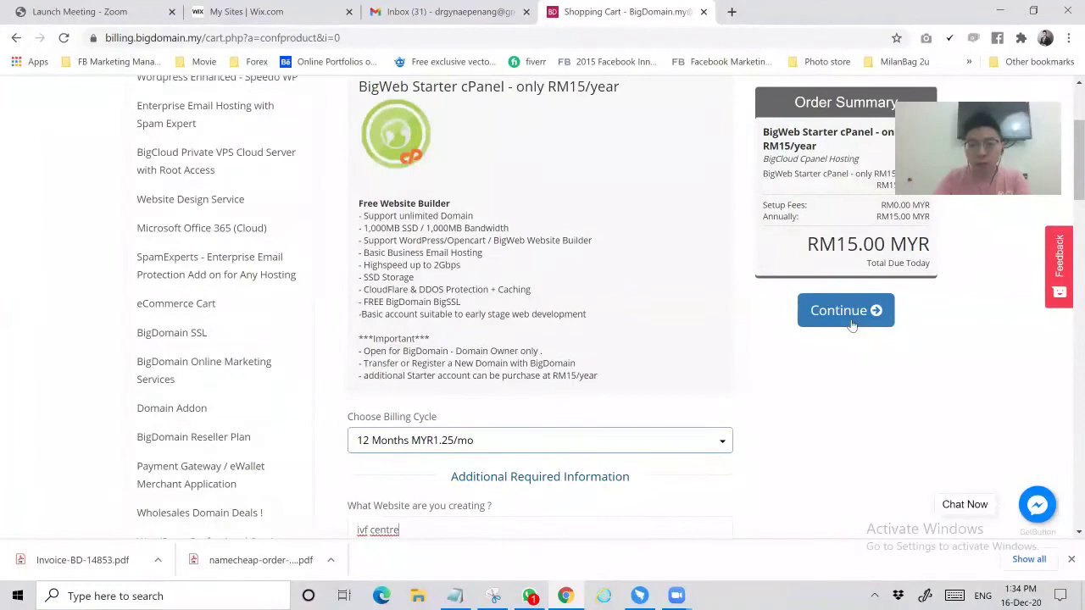
pyautogui.click(851, 325)
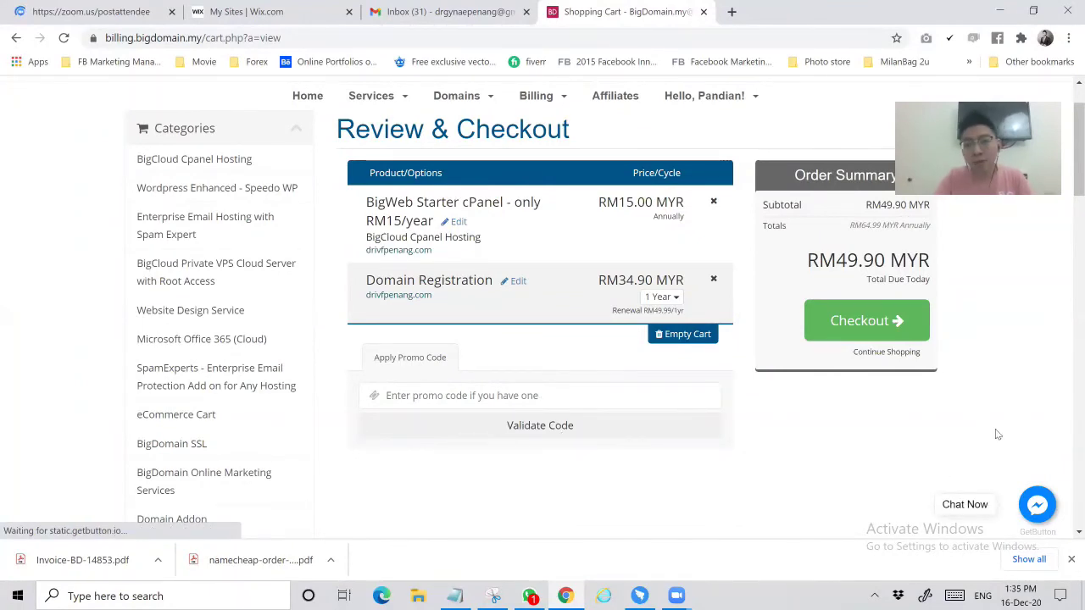
pyautogui.scroll(1, 1013, 376)
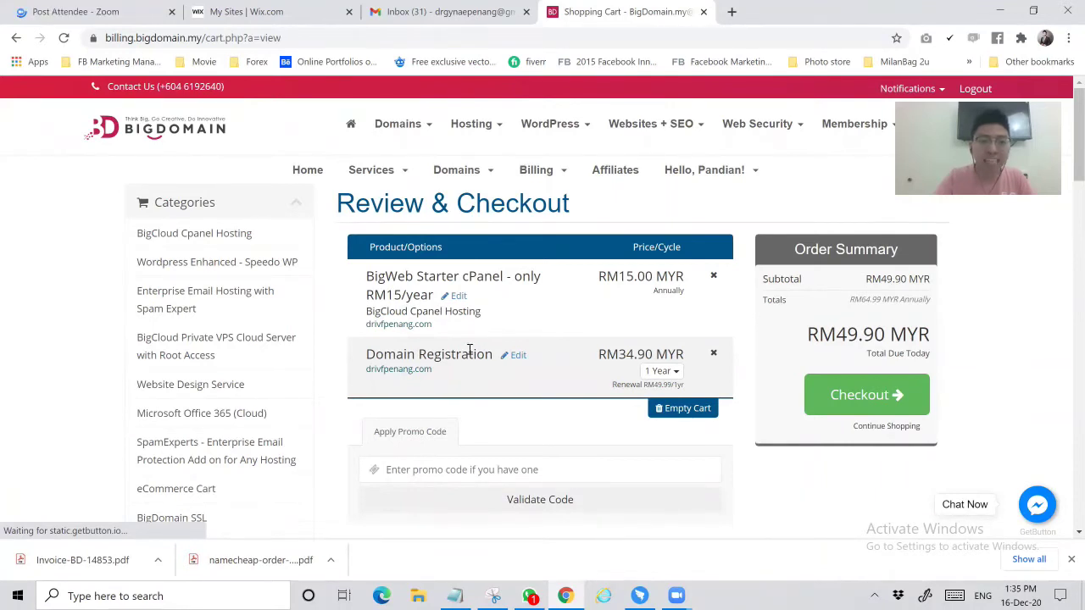
# Check out with the prefilled billing details and MOLPay, accepting the Terms of Service
pyautogui.click(886, 405)
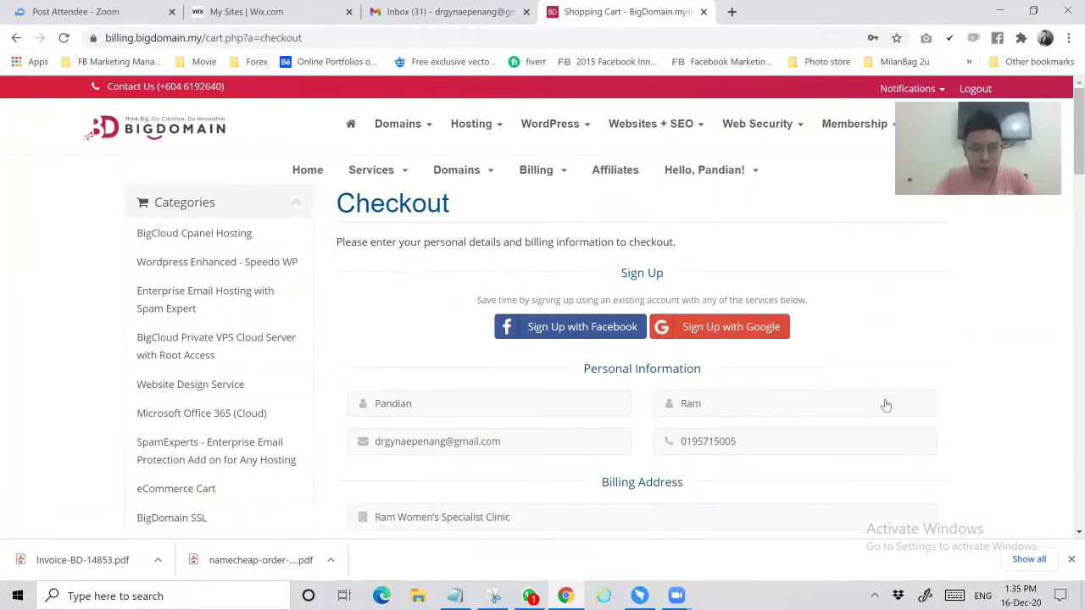
pyautogui.scroll(-1, 883, 407)
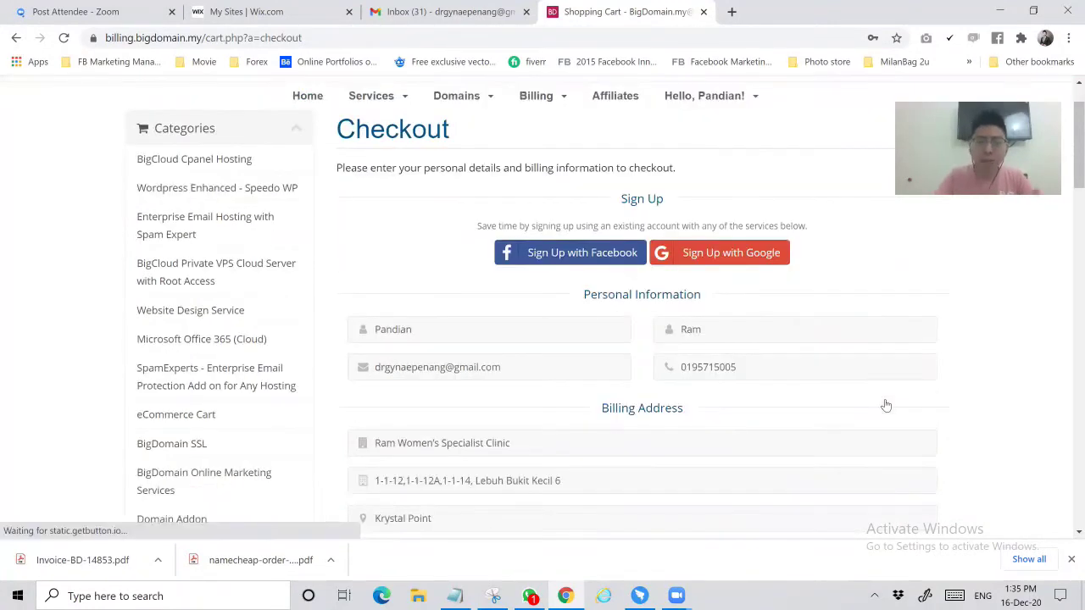
pyautogui.scroll(-2, 848, 403)
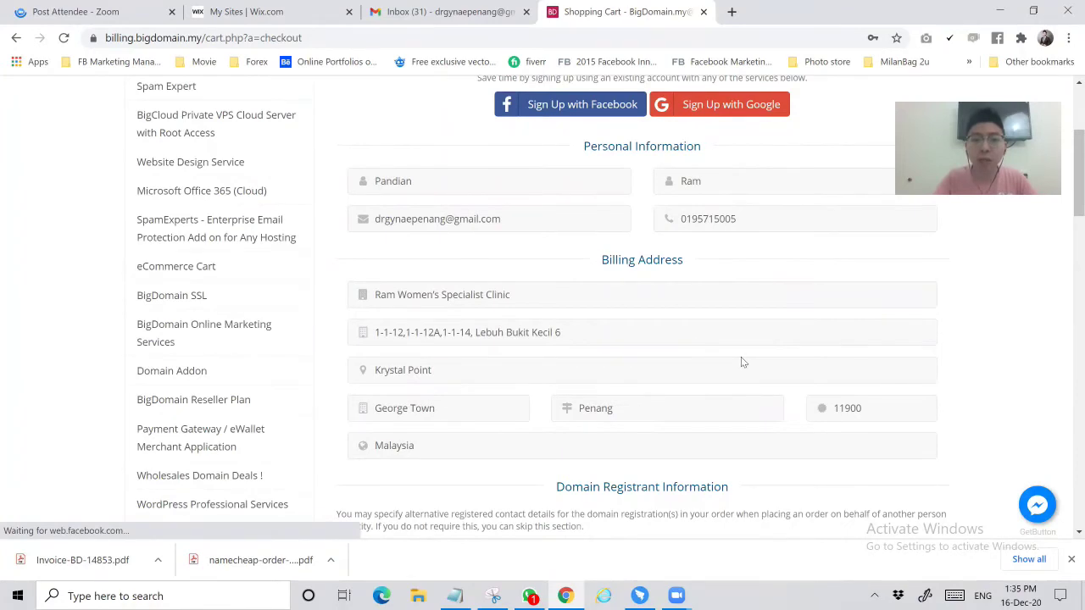
pyautogui.scroll(3, 743, 361)
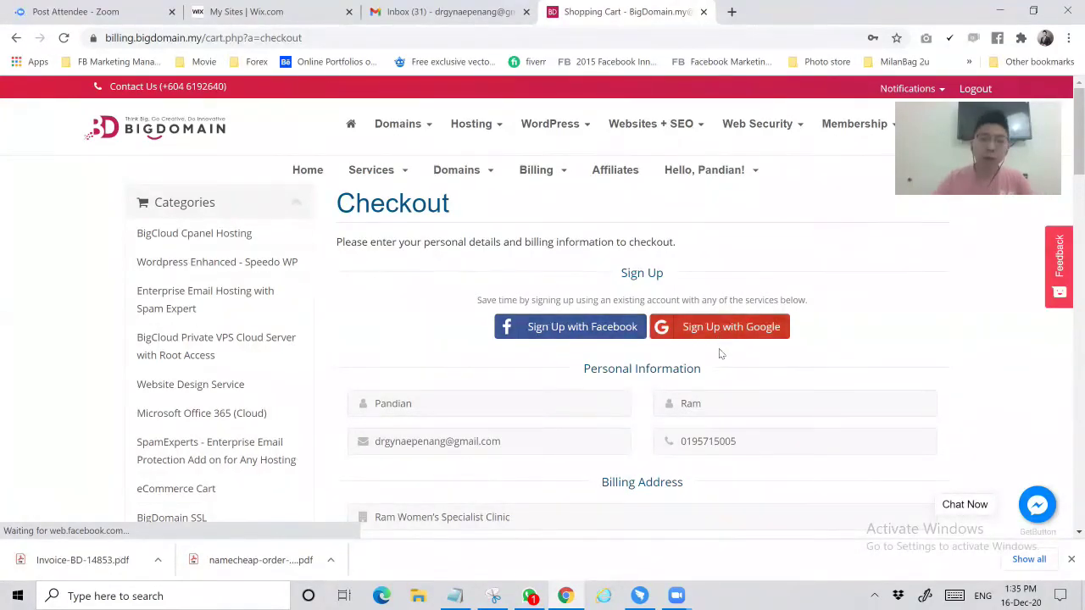
pyautogui.scroll(-3, 720, 354)
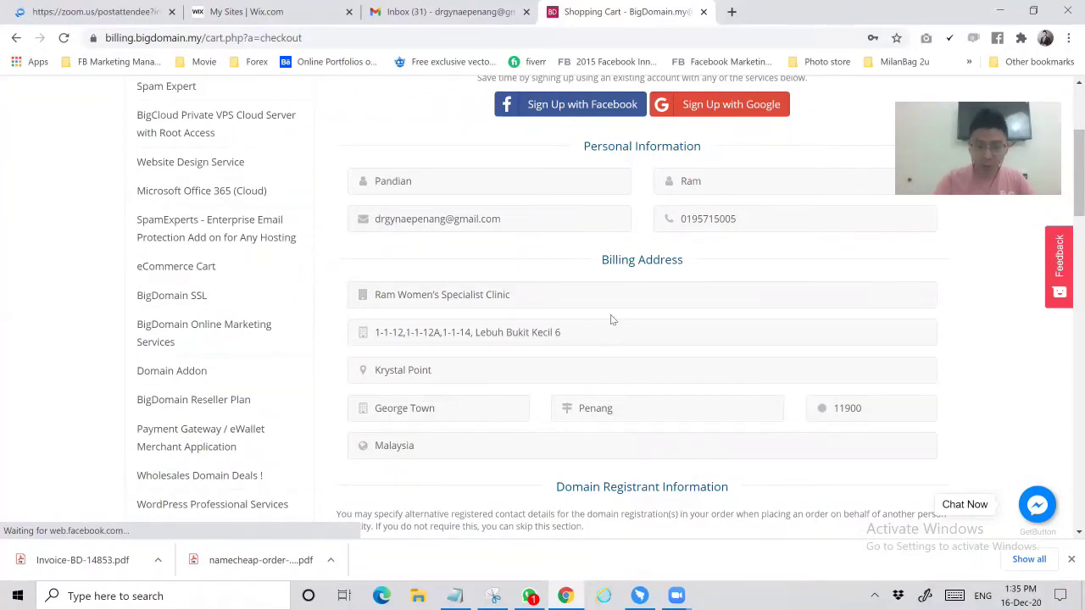
pyautogui.scroll(-3, 670, 330)
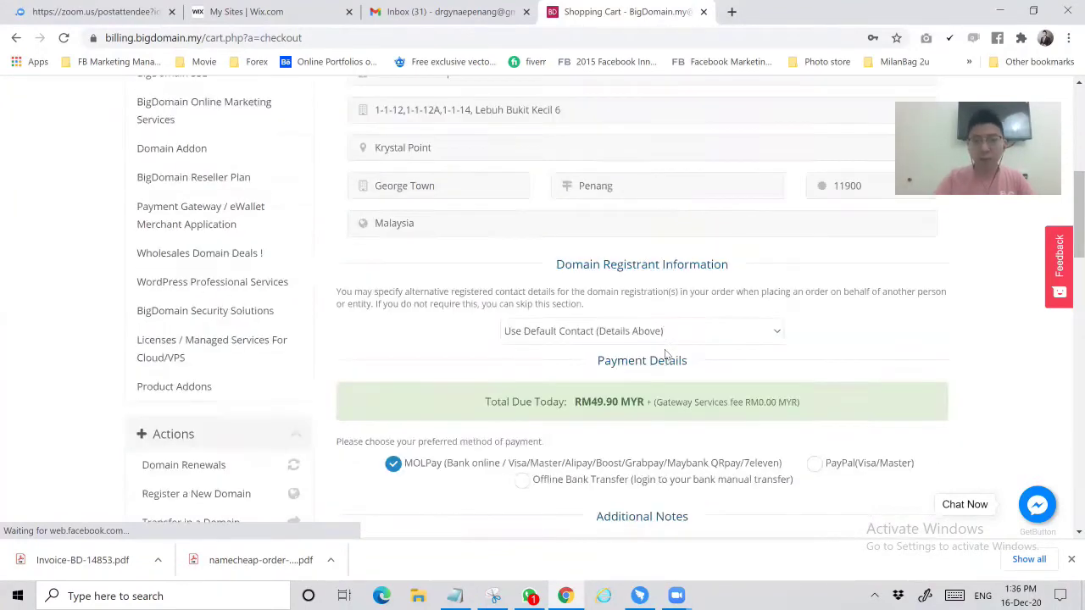
pyautogui.scroll(-2, 566, 355)
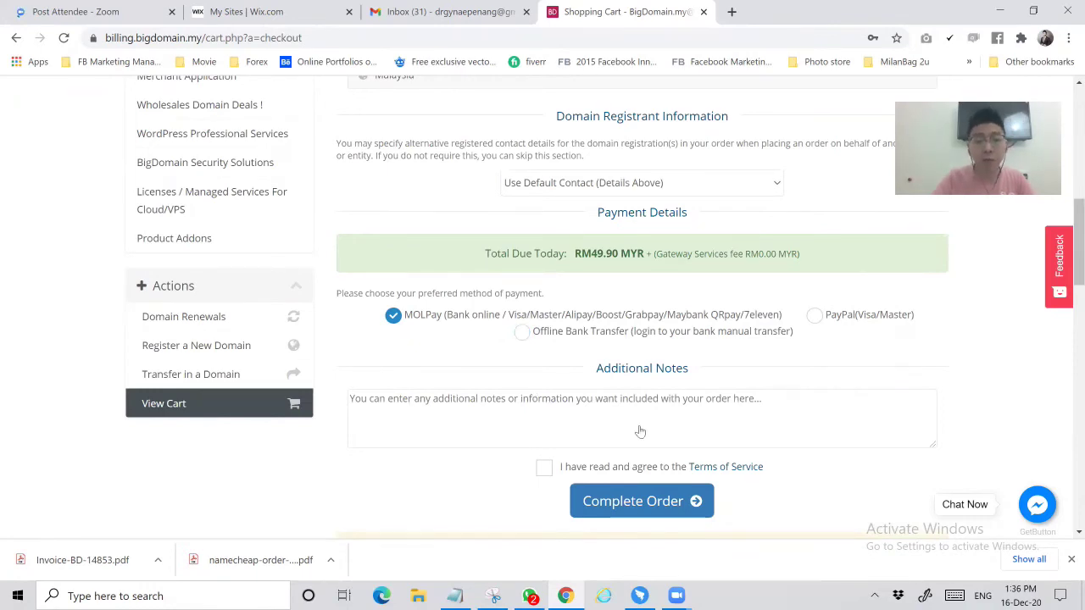
pyautogui.scroll(-1, 640, 431)
pyautogui.click(649, 392)
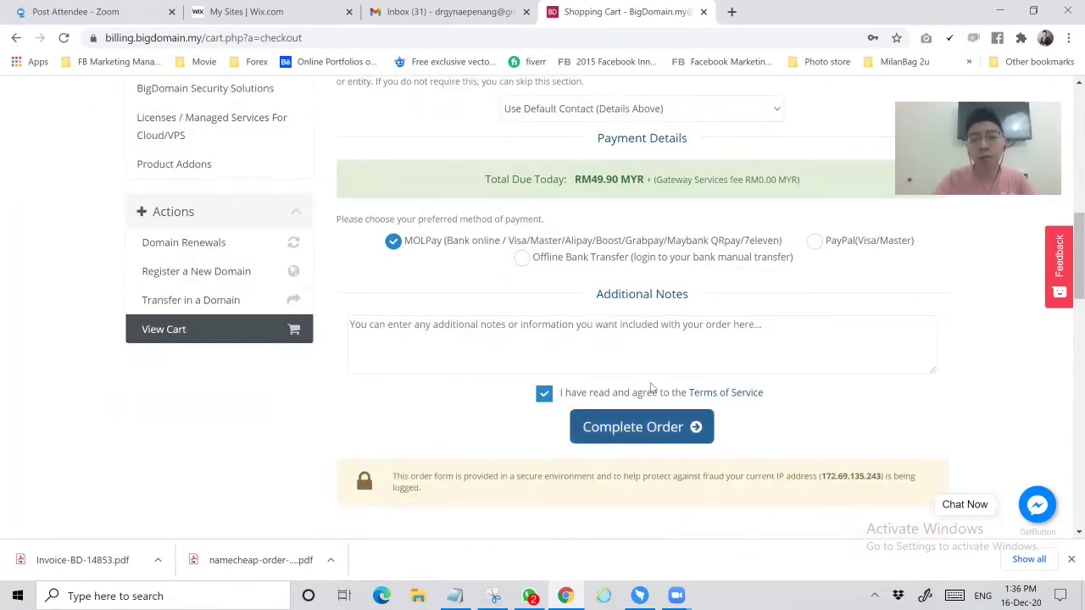
# Place the MYR 49.90 order and browse the Razer payment methods
pyautogui.click(664, 435)
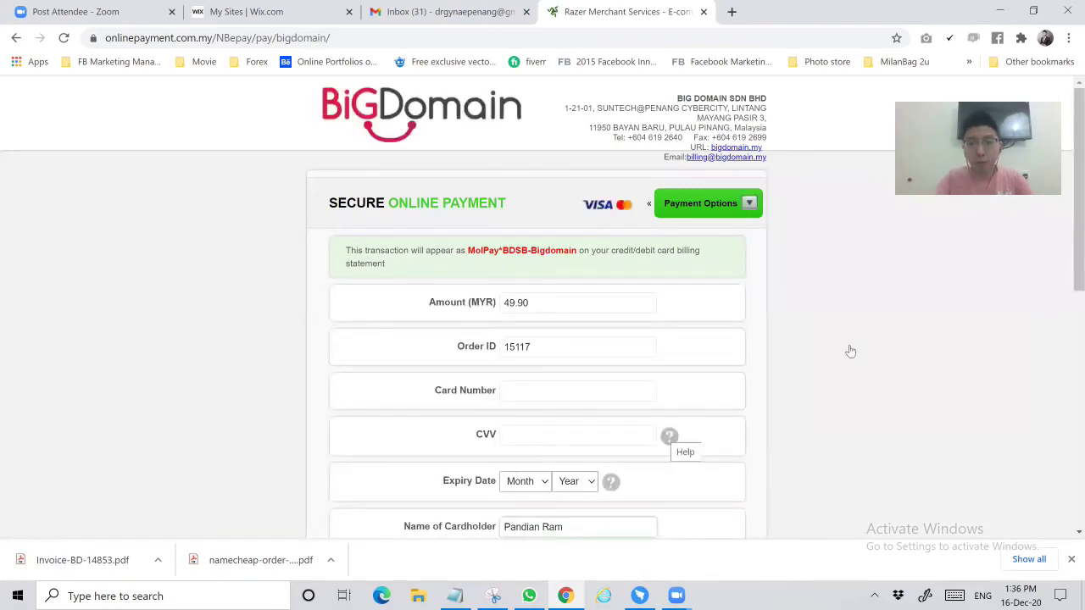
pyautogui.scroll(-1, 607, 285)
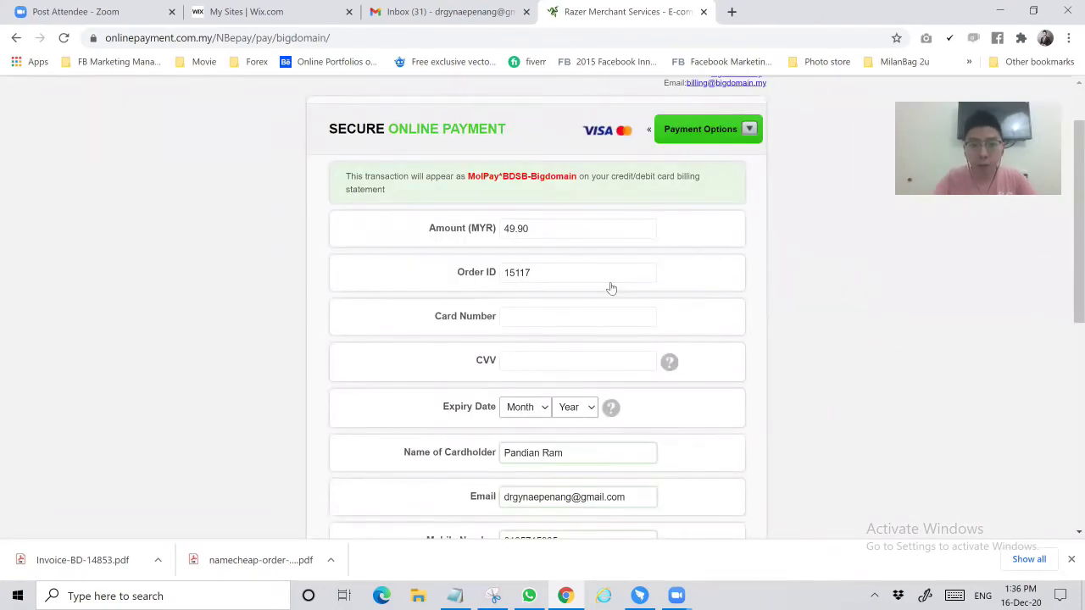
pyautogui.scroll(1, 444, 308)
pyautogui.scroll(-1, 610, 157)
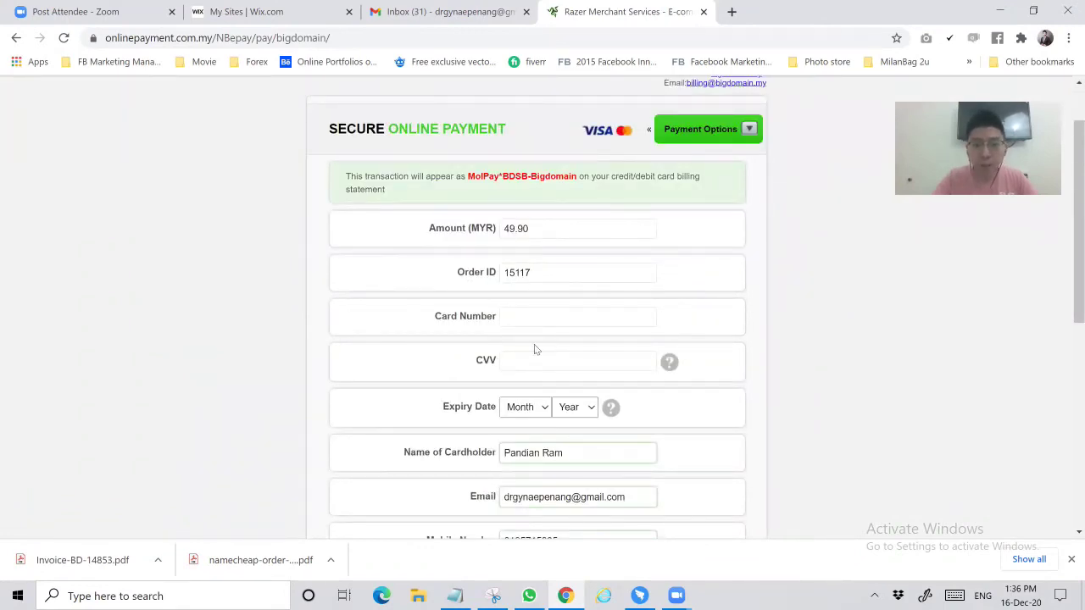
pyautogui.scroll(-2, 534, 347)
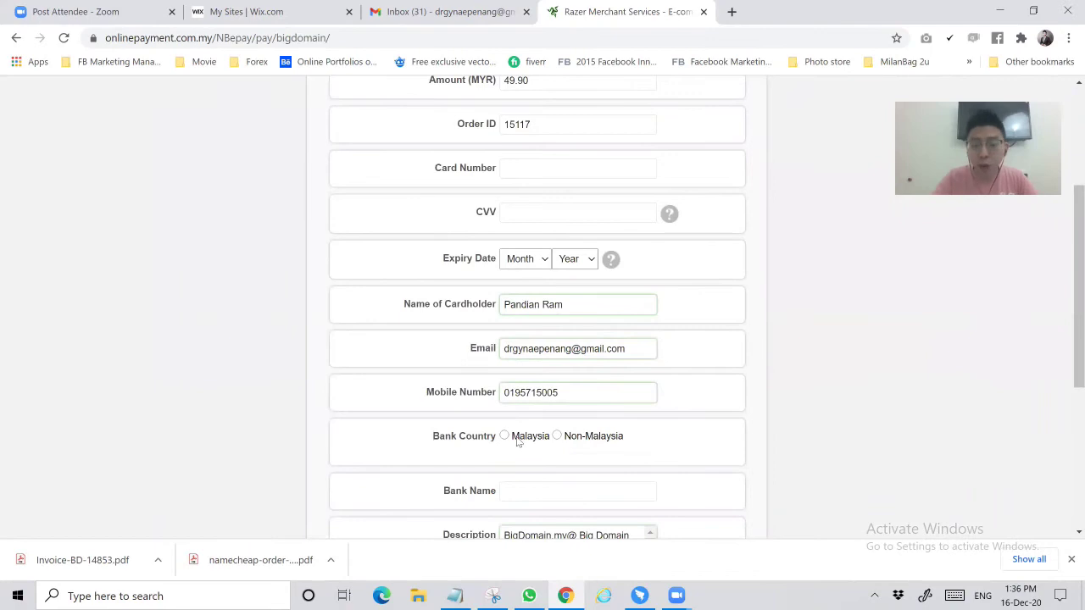
pyautogui.scroll(1, 509, 436)
pyautogui.scroll(-2, 717, 424)
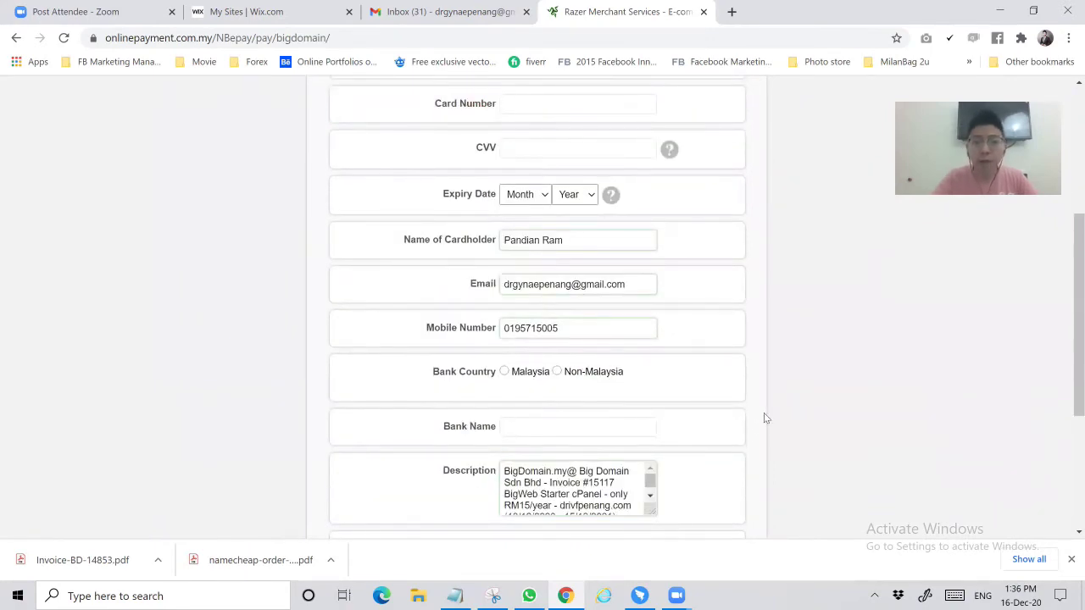
pyautogui.scroll(-2, 764, 413)
pyautogui.scroll(5, 719, 211)
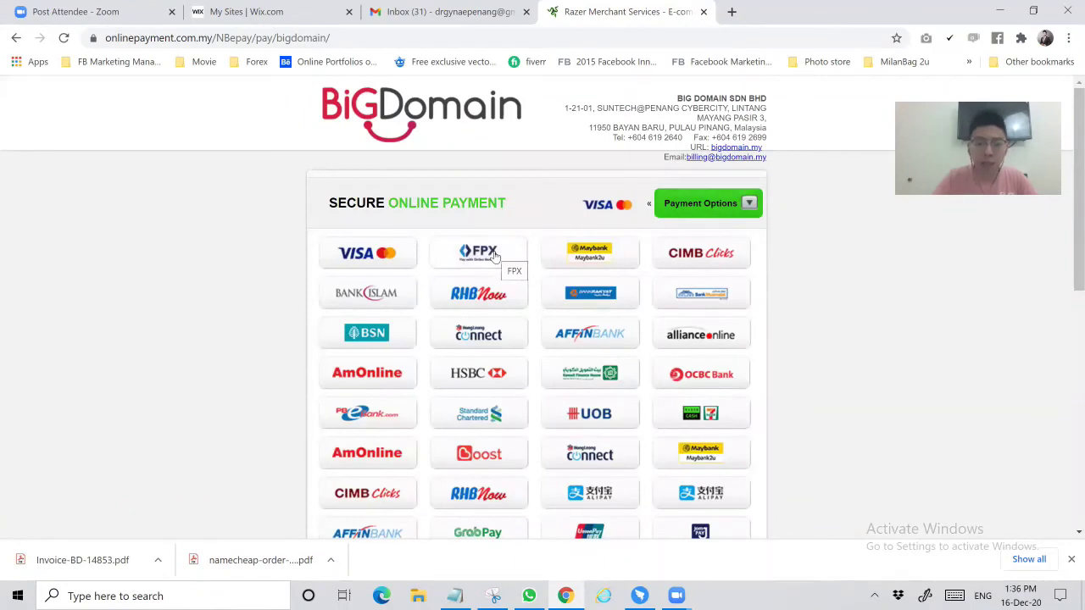
# Choose FPX payment and replace the payer's name
pyautogui.click(496, 256)
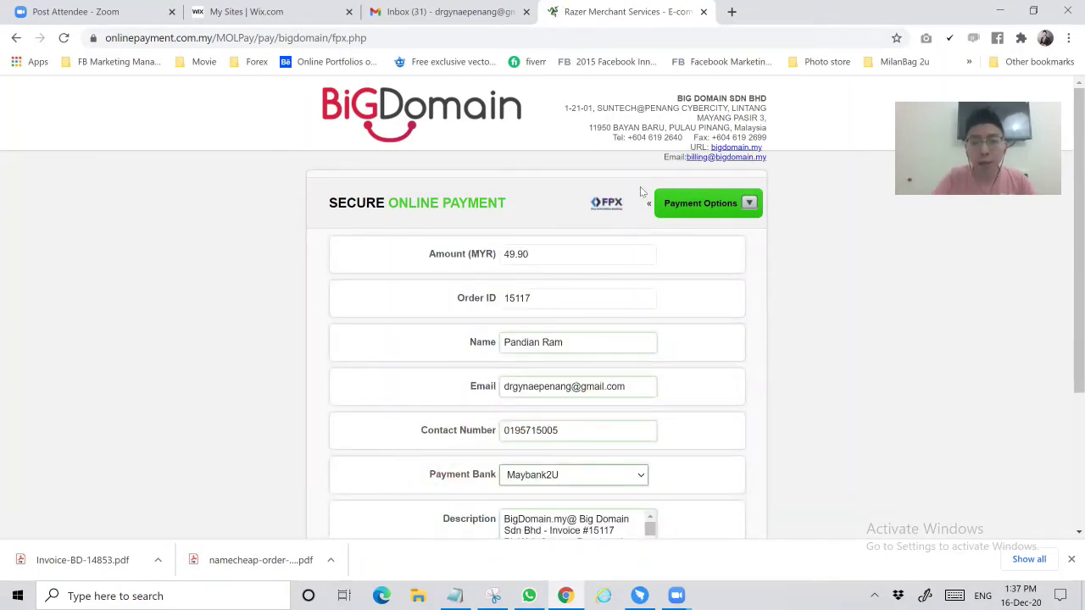
pyautogui.scroll(-2, 368, 200)
pyautogui.click(368, 200)
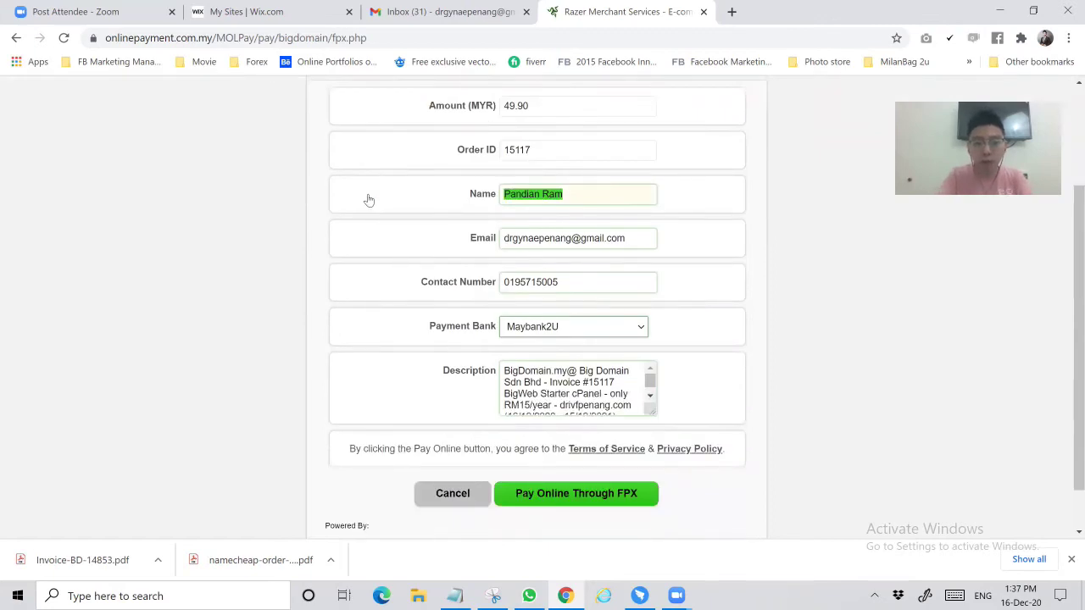
pyautogui.write('Alen Y')
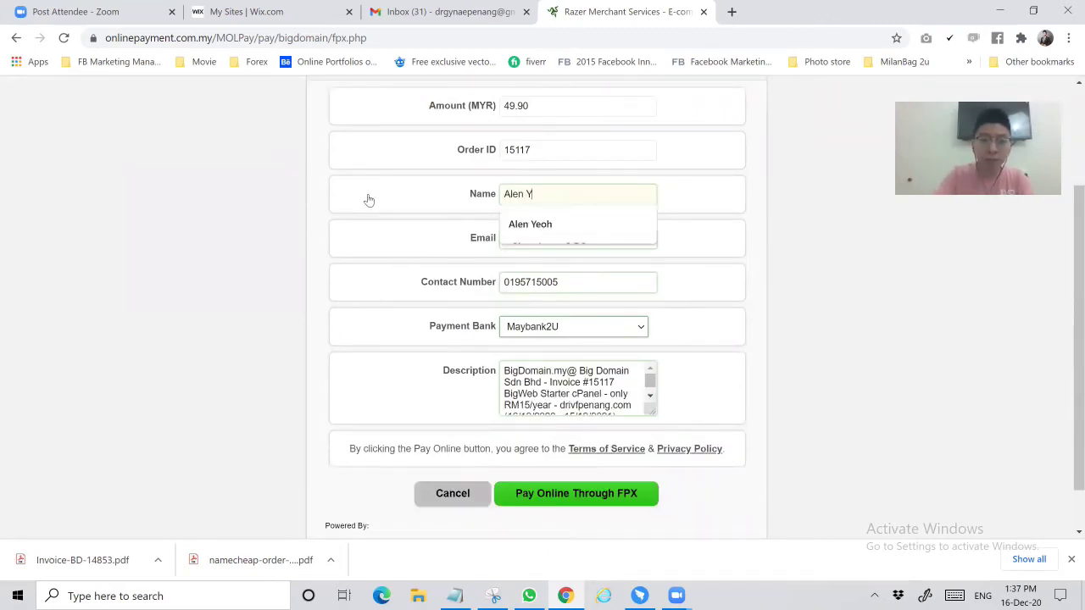
pyautogui.press('Down')
pyautogui.press('Return')
# Replace the payer's e-mail address with the new one
pyautogui.moveTo(570, 238); pyautogui.dragTo(492, 244)
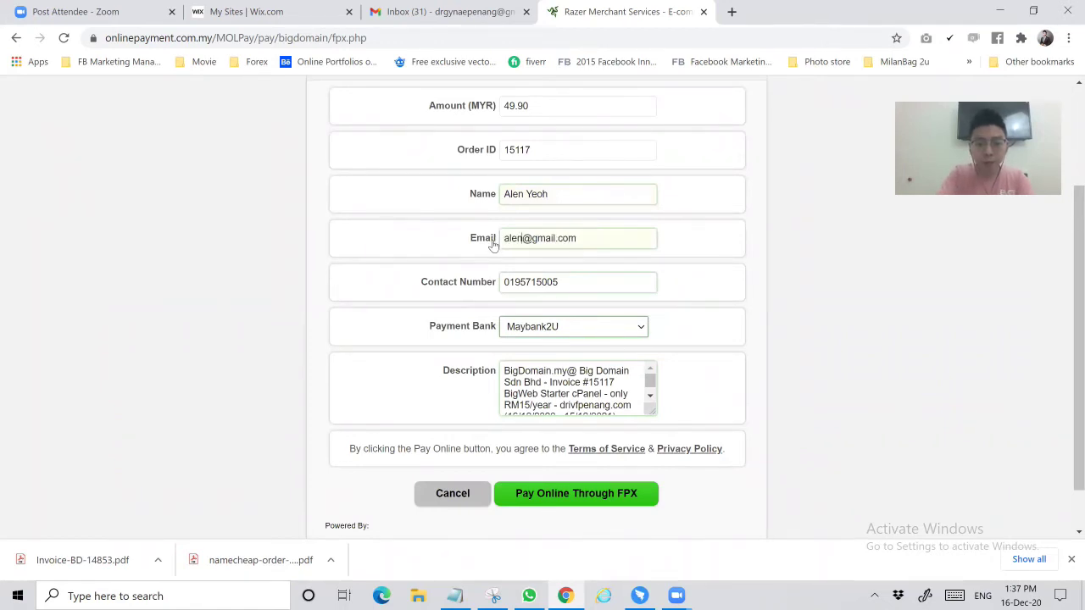
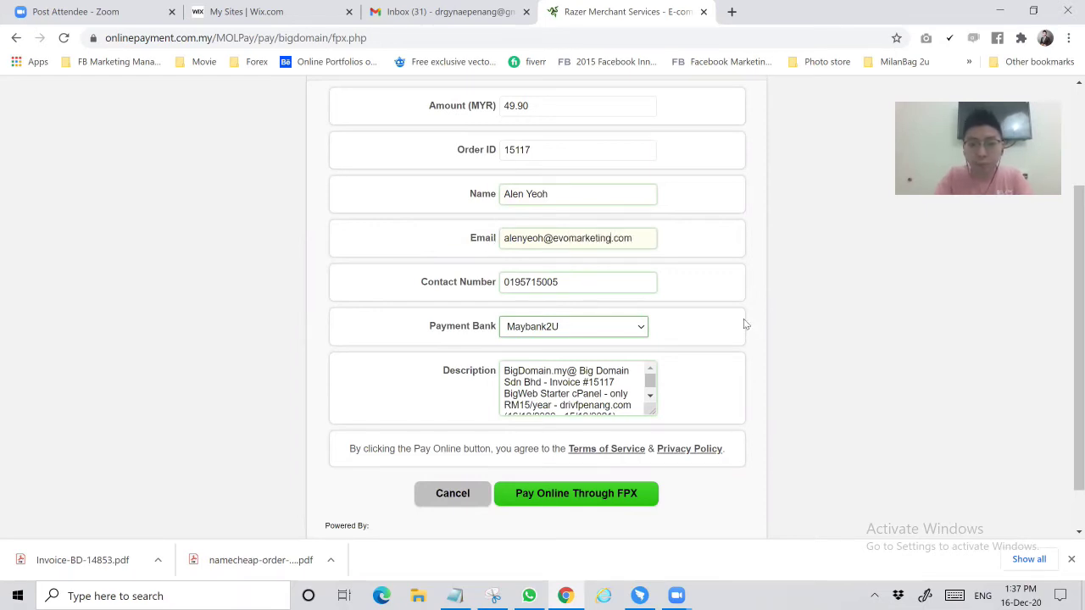
# Update the payer's contact number after the 01 prefix
pyautogui.click(513, 288)
pyautogui.hotkey('shift', 'End')
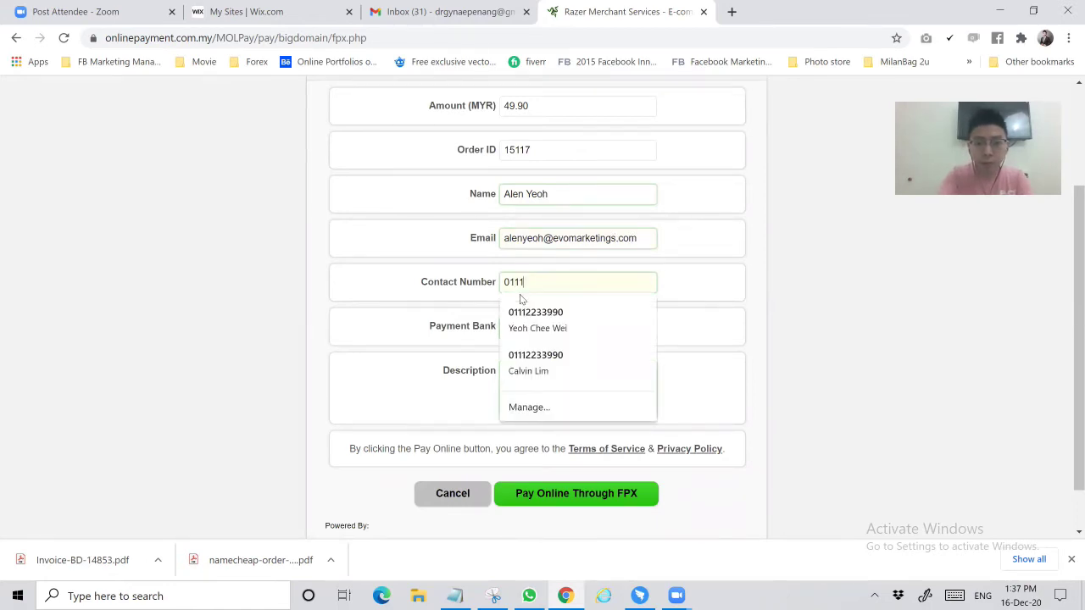
pyautogui.click(784, 391)
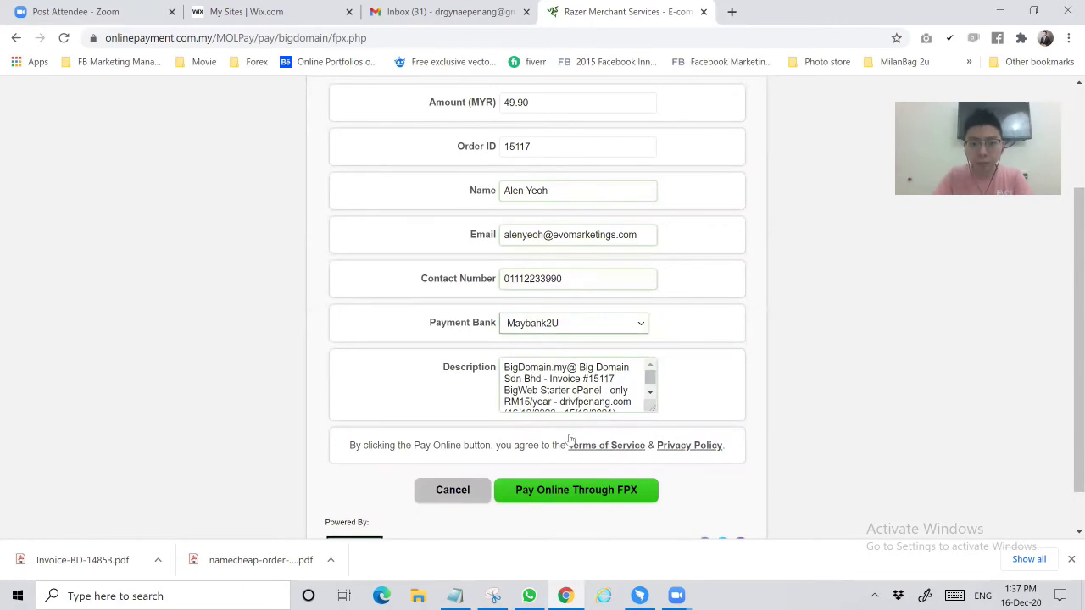
pyautogui.scroll(-1, 572, 440)
# Submit the FPX payment and return to BigDomain's invoice login page
pyautogui.click(572, 439)
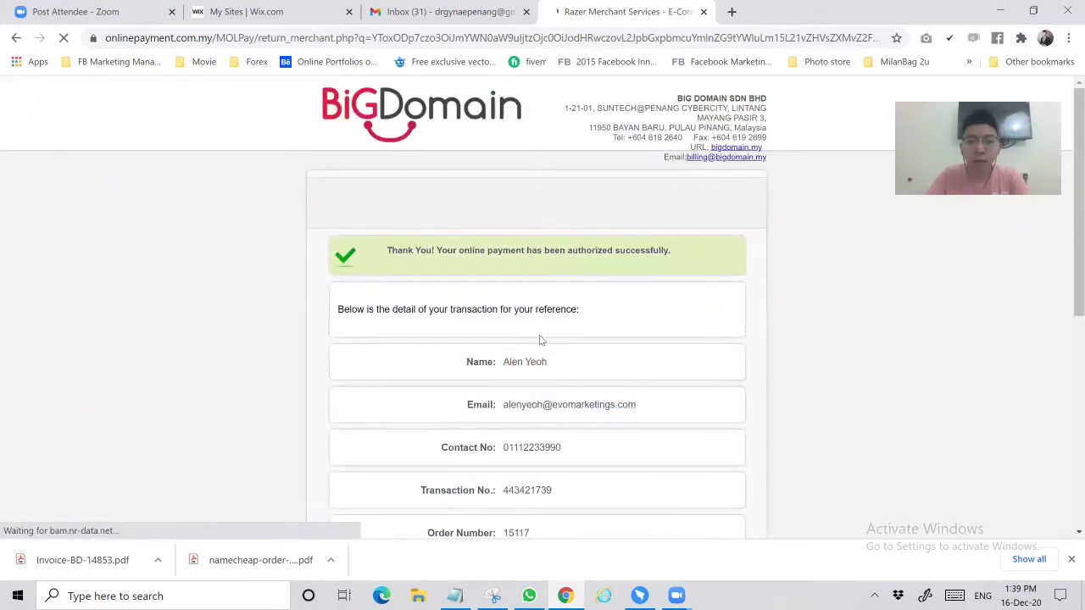
pyautogui.scroll(-1, 615, 388)
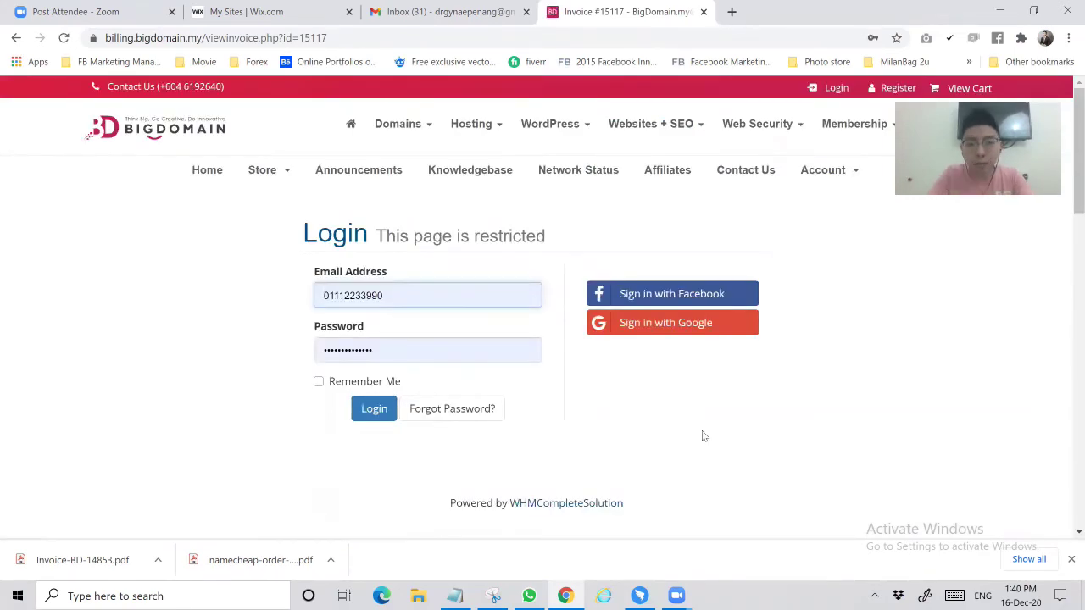
# Sign in to BigDomain with a Google account so the drivfpenang.com invoice reopens marked PAID
pyautogui.click(643, 324)
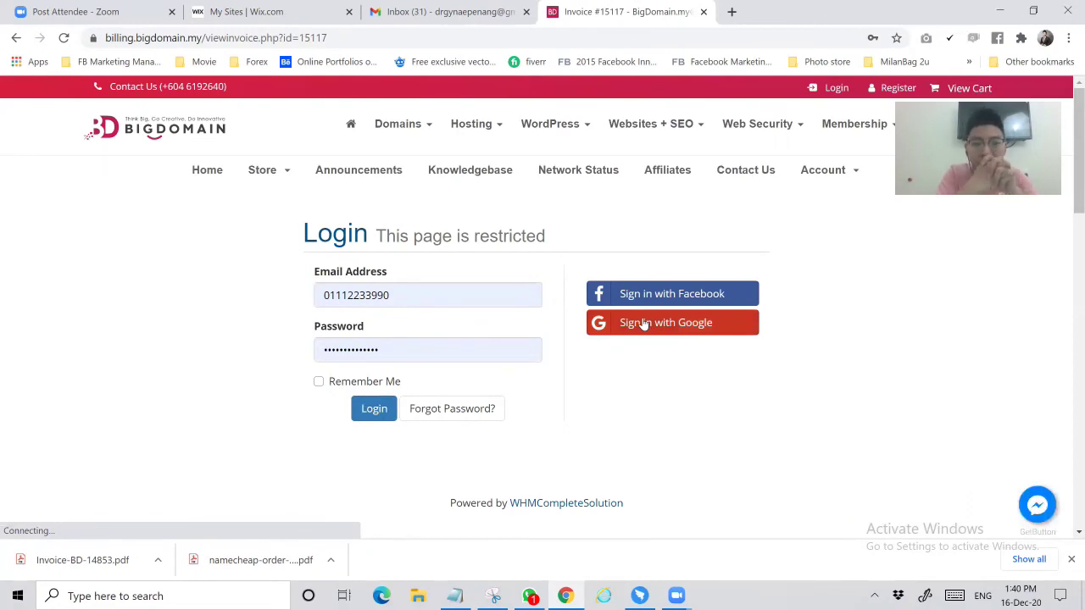
pyautogui.click(714, 328)
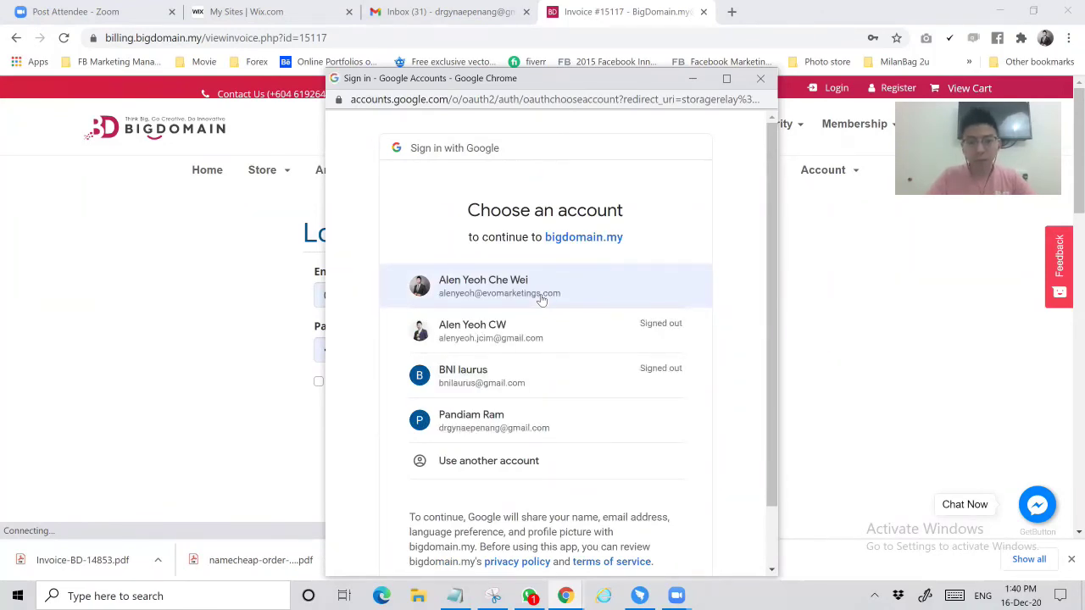
pyautogui.click(533, 428)
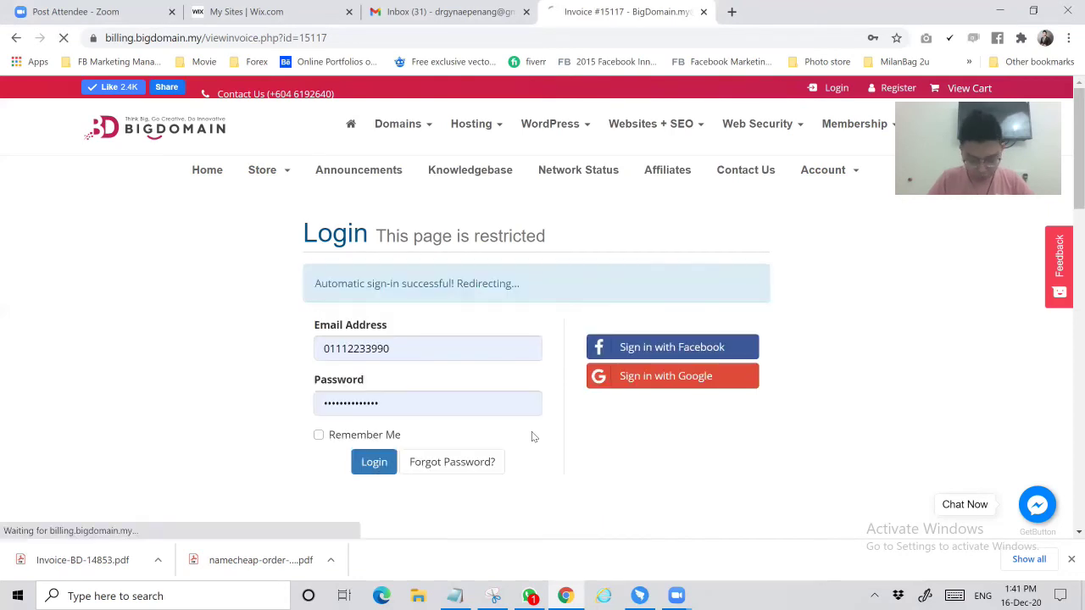
pyautogui.press('Return')
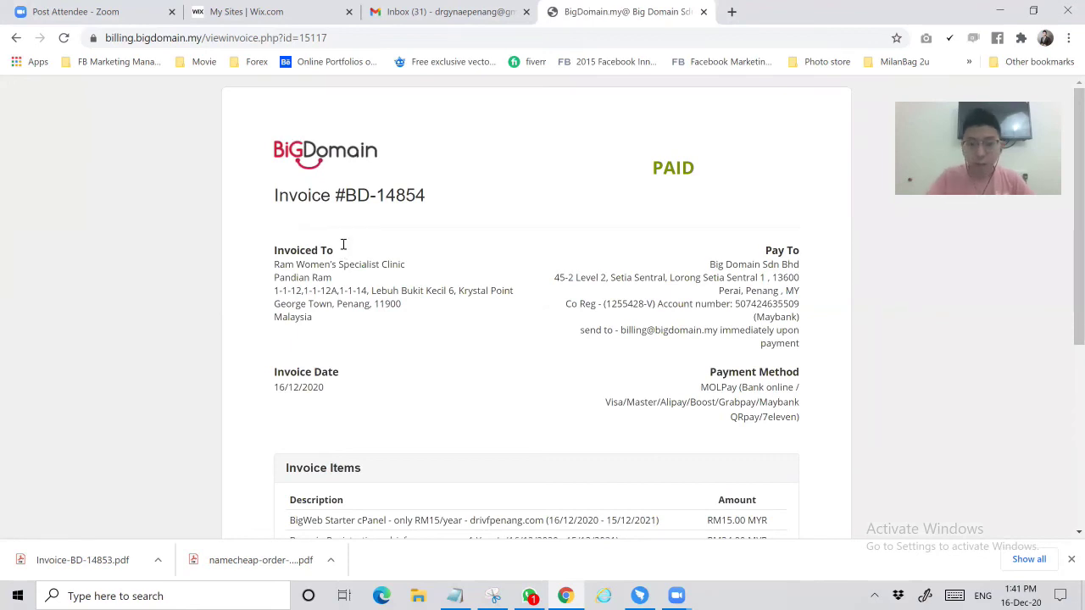
# Scroll down the paid invoice to its RM0.00 balance at the bottom
pyautogui.scroll(-5, 663, 432)
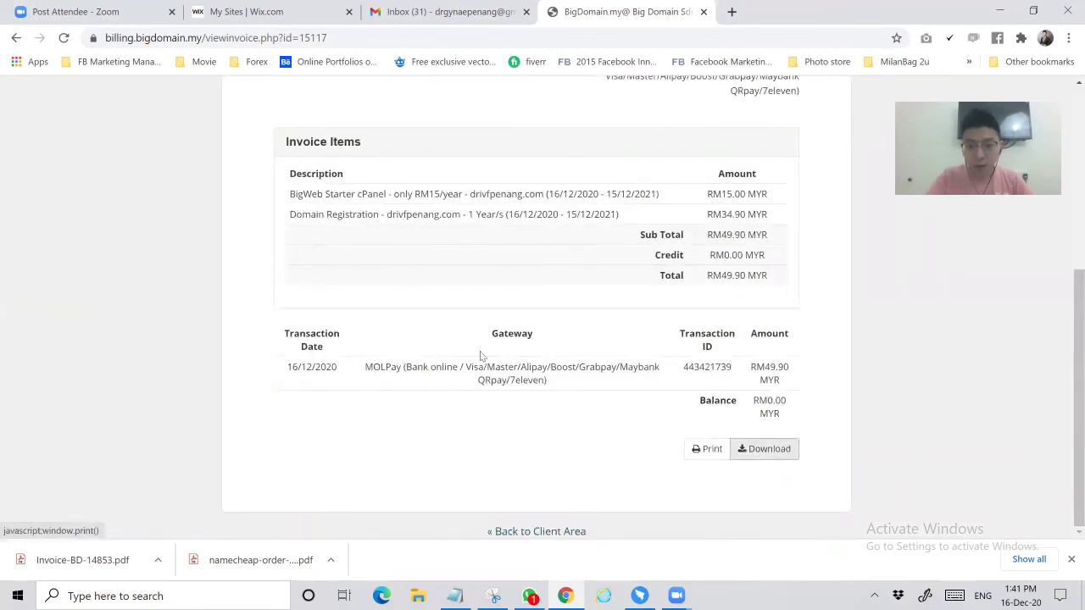
pyautogui.scroll(4, 526, 345)
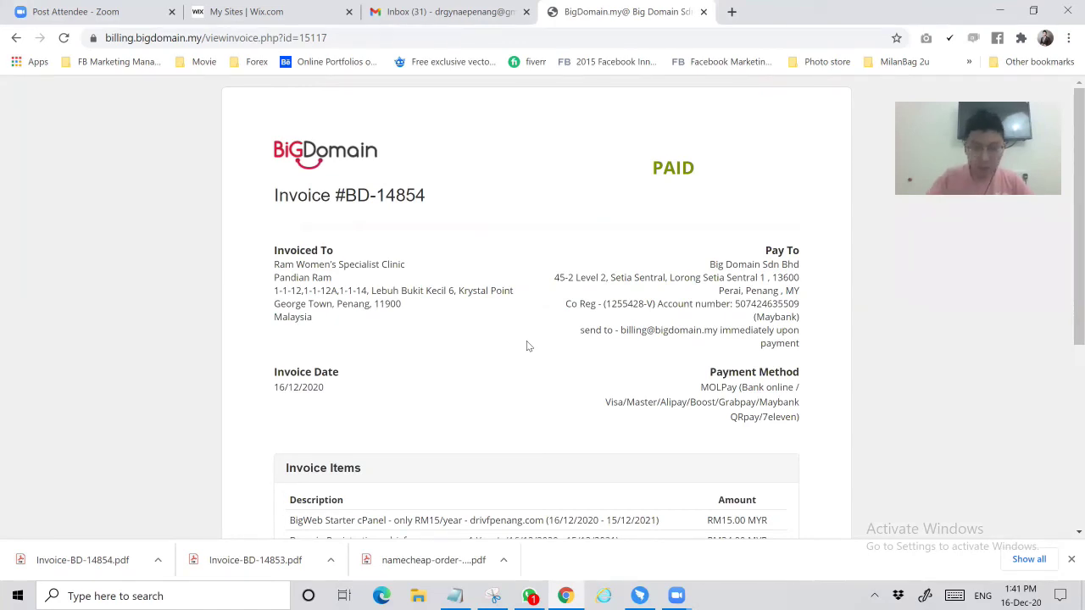
pyautogui.scroll(-4, 527, 342)
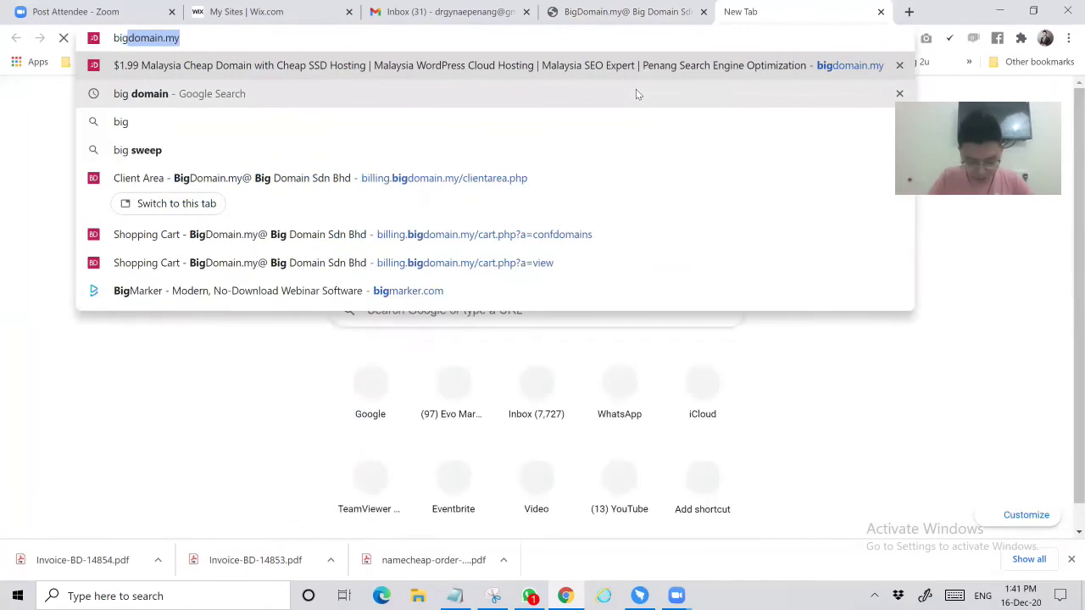
# Load bigdomain.my and enter the client area dashboard showing 2 services and 2 domains
pyautogui.press('Return')
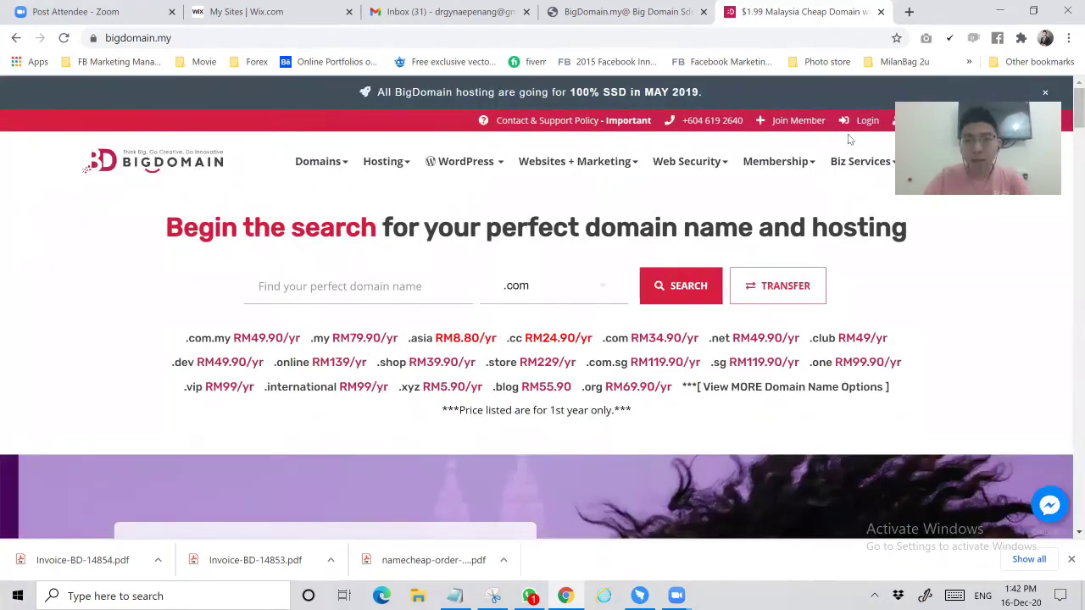
pyautogui.click(643, 273)
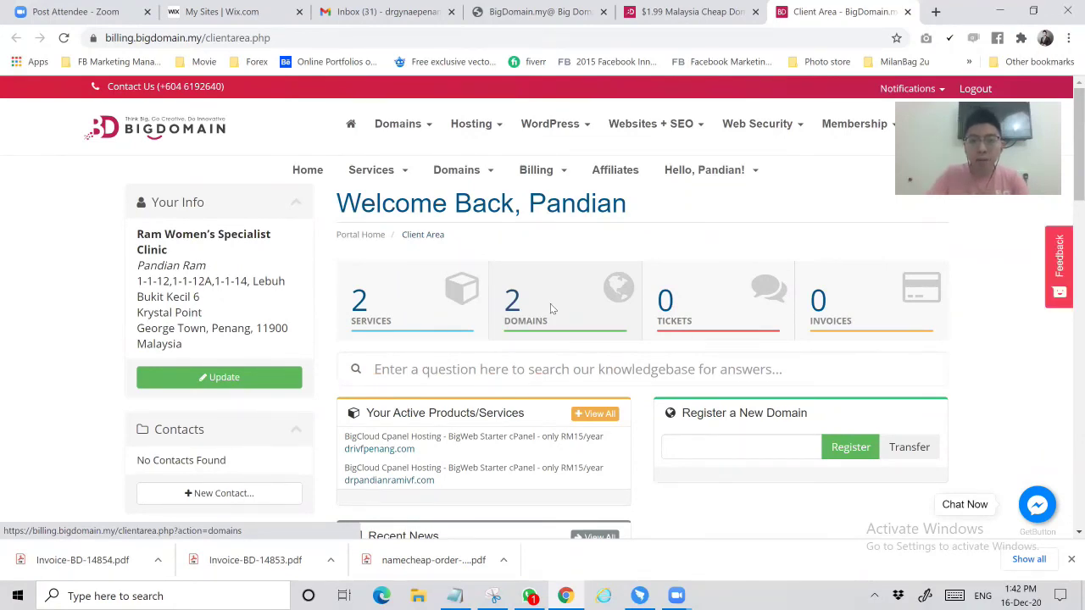
# Open the My Domains list from the dashboard's Domains card
pyautogui.click(550, 304)
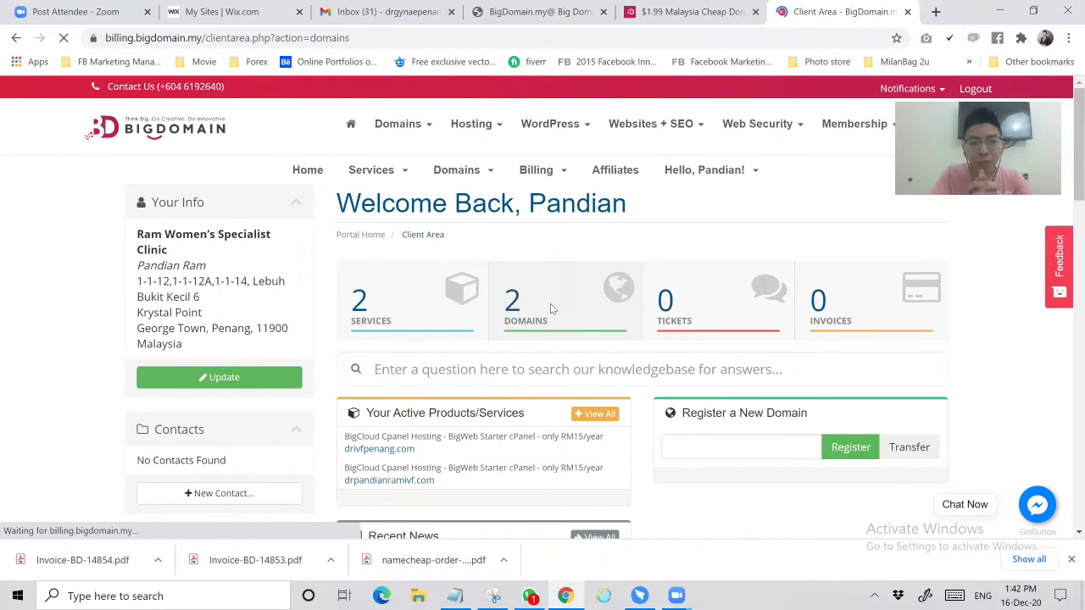